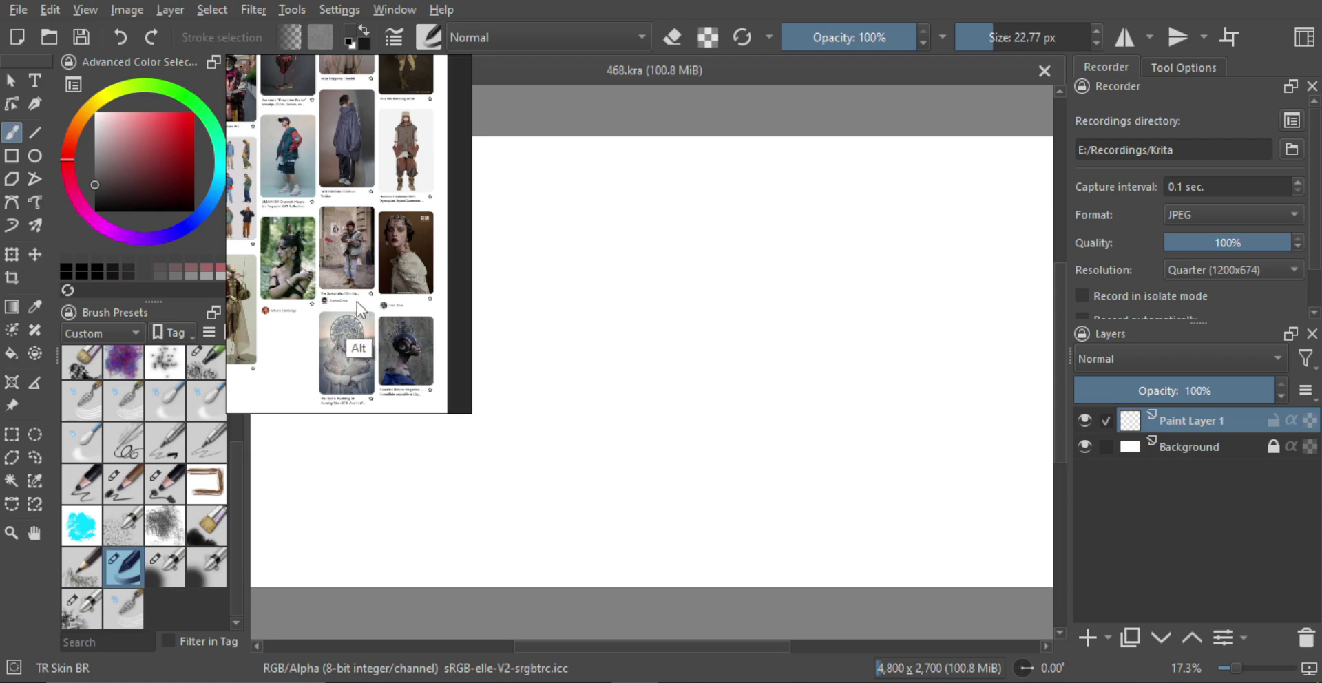
Step: Examine the reference board and enlarge the sheet of nine outfit poses in the floating reference image
scroll(369, 226, "up", 5)
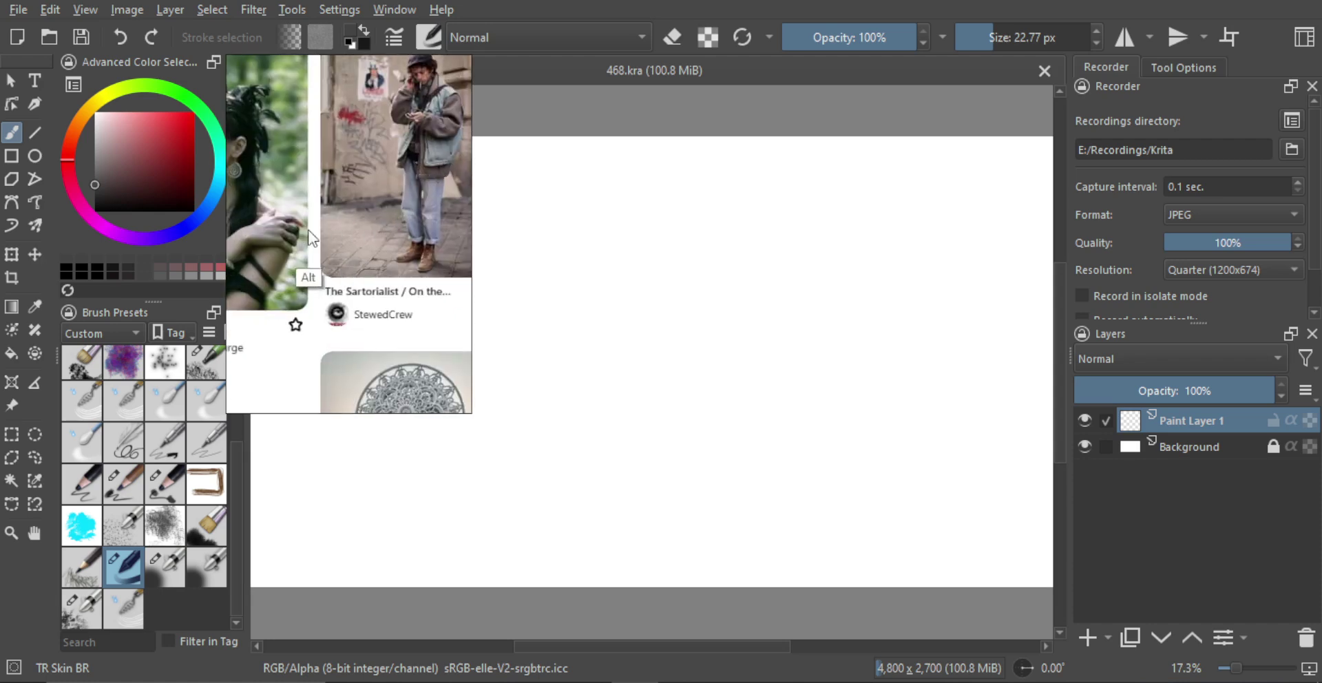
left_click_drag(307, 242, 361, 296)
left_click_drag(465, 260, 441, 303)
left_click_drag(279, 220, 418, 283)
scroll(418, 289, "up", 3)
scroll(418, 289, "left", 3)
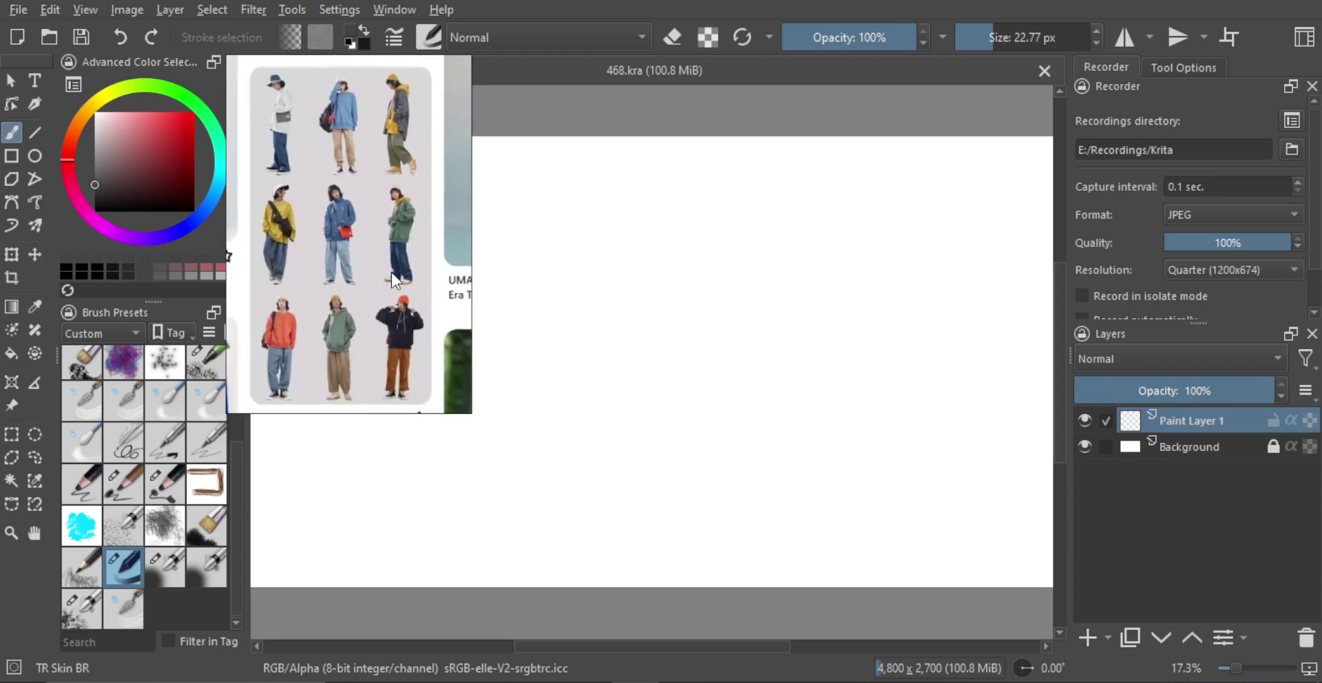
left_click(654, 321)
left_click_drag(699, 277, 680, 340)
scroll(680, 340, "up", 1)
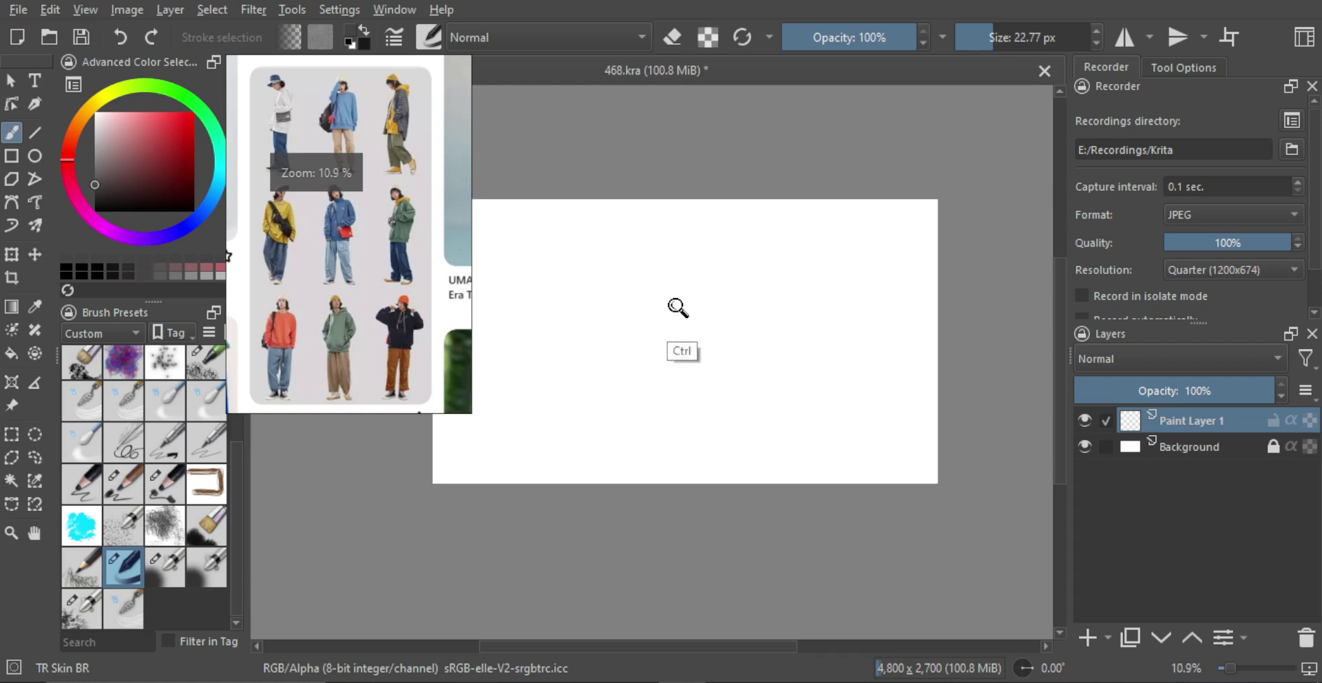
left_click_drag(678, 288, 657, 356)
key("ctrl+z")
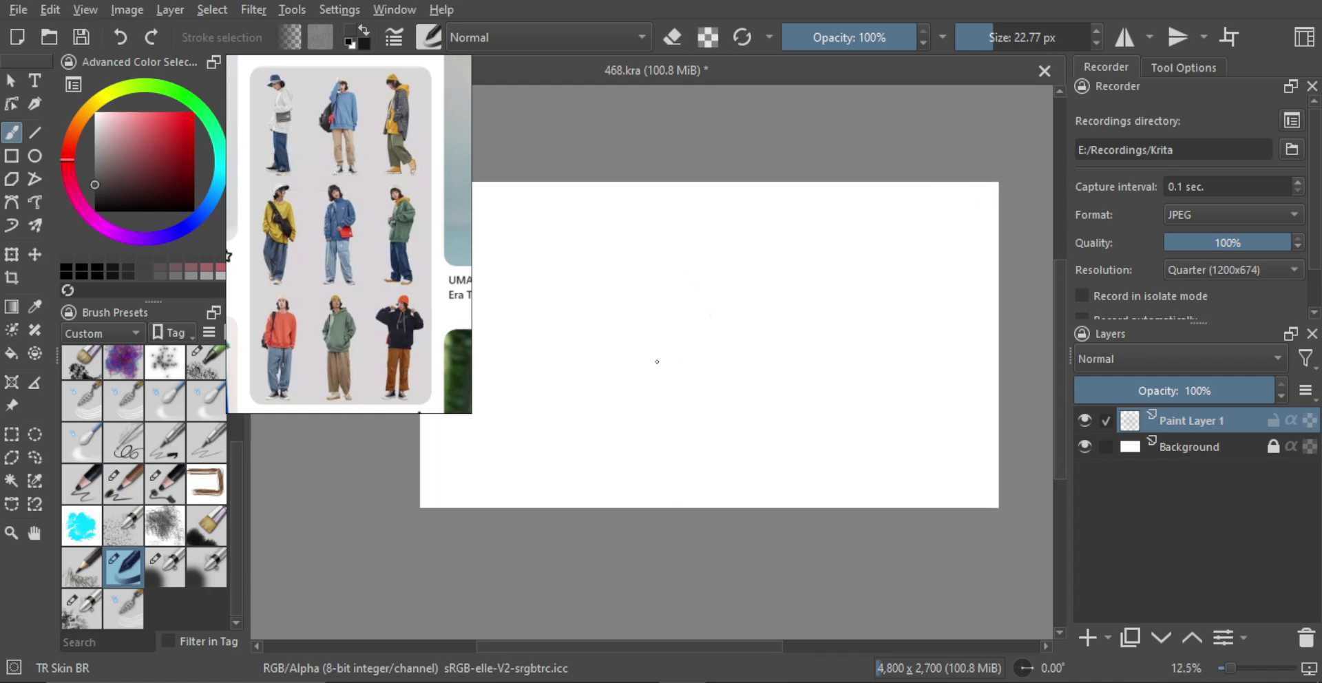
Step: With a 24.73 px brush, sketch the first figure's narrow torso and jacket hem near the canvas's left edge
left_click_drag(585, 291, 616, 268)
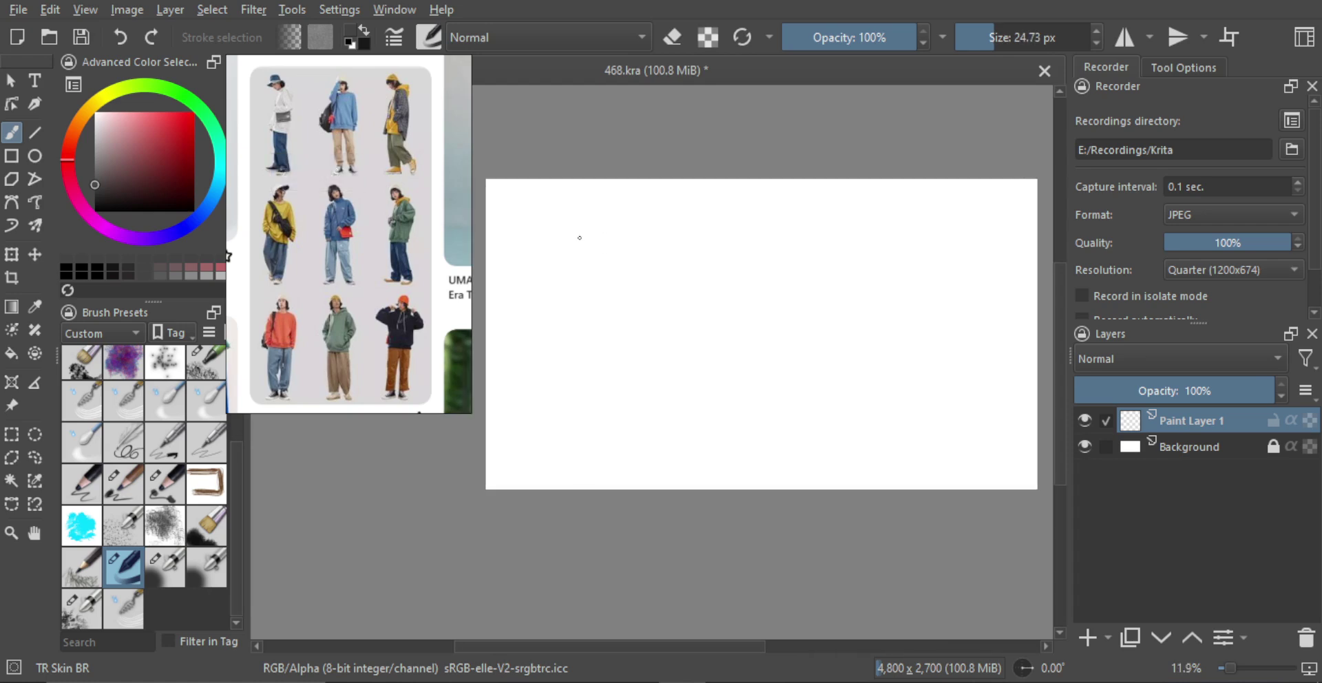
mouse_move(571, 340)
left_mouse_down()
mouse_move(587, 236)
mouse_move(607, 306)
left_mouse_up()
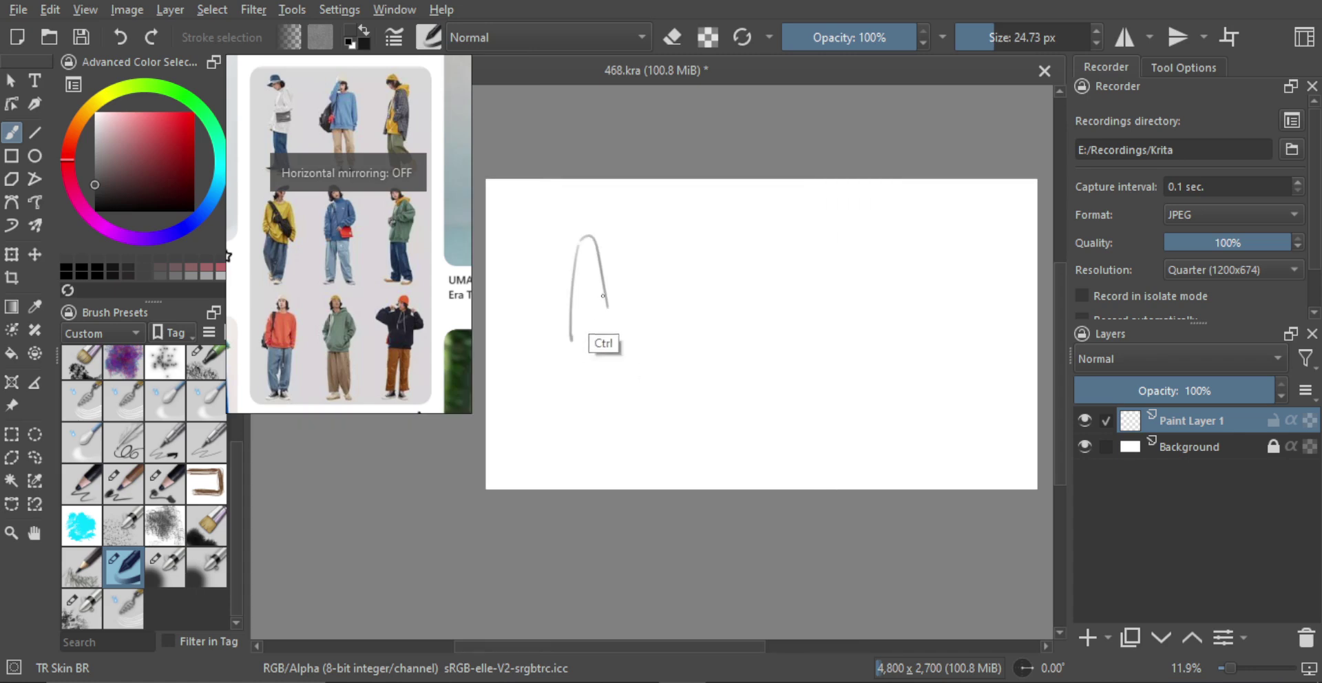
left_click_drag(599, 246, 609, 342)
key("ctrl+z")
left_click_drag(608, 289, 610, 339)
mouse_move(568, 320)
left_mouse_down()
mouse_move(610, 338)
mouse_move(592, 420)
mouse_move(608, 392)
mouse_move(608, 333)
left_mouse_up()
Step: Sketch the first figure's loose trousers and flat shoes below the jacket hem
mouse_move(583, 390)
left_mouse_down()
mouse_move(594, 450)
mouse_move(605, 443)
left_mouse_up()
left_click_drag(609, 380, 627, 432)
key("ctrl+z")
mouse_move(607, 393)
left_mouse_down()
mouse_move(621, 437)
mouse_move(577, 457)
left_mouse_up()
left_click_drag(577, 458, 618, 454)
mouse_move(568, 323)
left_mouse_down()
mouse_move(582, 432)
mouse_move(548, 453)
mouse_move(583, 458)
left_mouse_up()
key("ctrl+z")
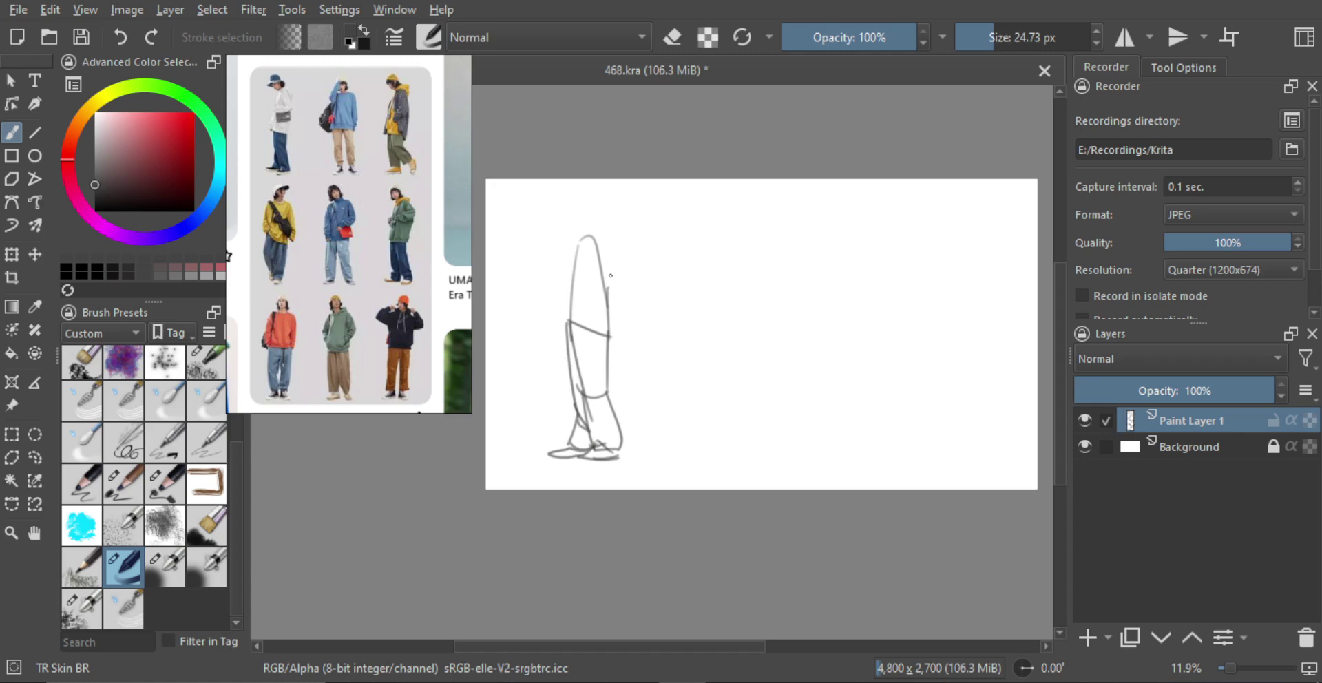
Step: Add the shoulder bag at the first figure's waist and outline the rear sleeve beside it
left_click_drag(583, 307, 616, 293)
mouse_move(618, 302)
left_mouse_down()
mouse_move(590, 329)
mouse_move(617, 362)
left_mouse_up()
key("ctrl+z")
key("ctrl+z")
key("ctrl+z")
left_click_drag(586, 307, 612, 296)
mouse_move(618, 296)
left_mouse_down()
mouse_move(622, 339)
mouse_move(609, 287)
mouse_move(579, 312)
mouse_move(588, 239)
mouse_move(616, 253)
mouse_move(623, 289)
left_mouse_up()
key("ctrl+z")
mouse_move(582, 241)
left_mouse_down()
mouse_move(603, 261)
mouse_move(604, 239)
mouse_move(604, 288)
left_mouse_up()
key("ctrl+z")
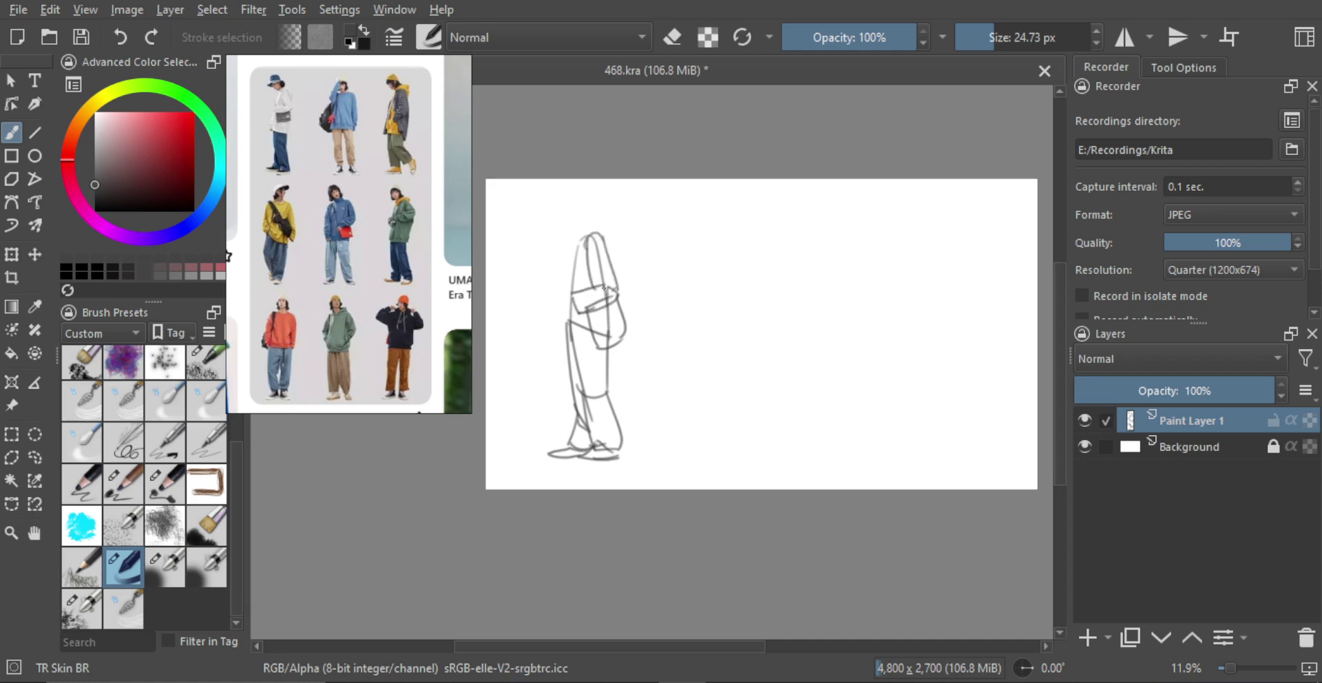
Step: Sketch the first figure's front arm with its hand, and the neck, head and brimmed bucket hat
left_click_drag(577, 243, 560, 342)
mouse_move(592, 232)
left_mouse_down()
mouse_move(576, 244)
mouse_move(596, 237)
mouse_move(588, 215)
left_mouse_up()
key("ctrl+z")
mouse_move(588, 218)
left_mouse_down()
mouse_move(593, 235)
mouse_move(577, 197)
mouse_move(576, 229)
mouse_move(546, 205)
mouse_move(612, 206)
mouse_move(593, 219)
mouse_move(605, 217)
mouse_move(569, 213)
mouse_move(601, 199)
mouse_move(580, 182)
left_mouse_up()
key("ctrl+z")
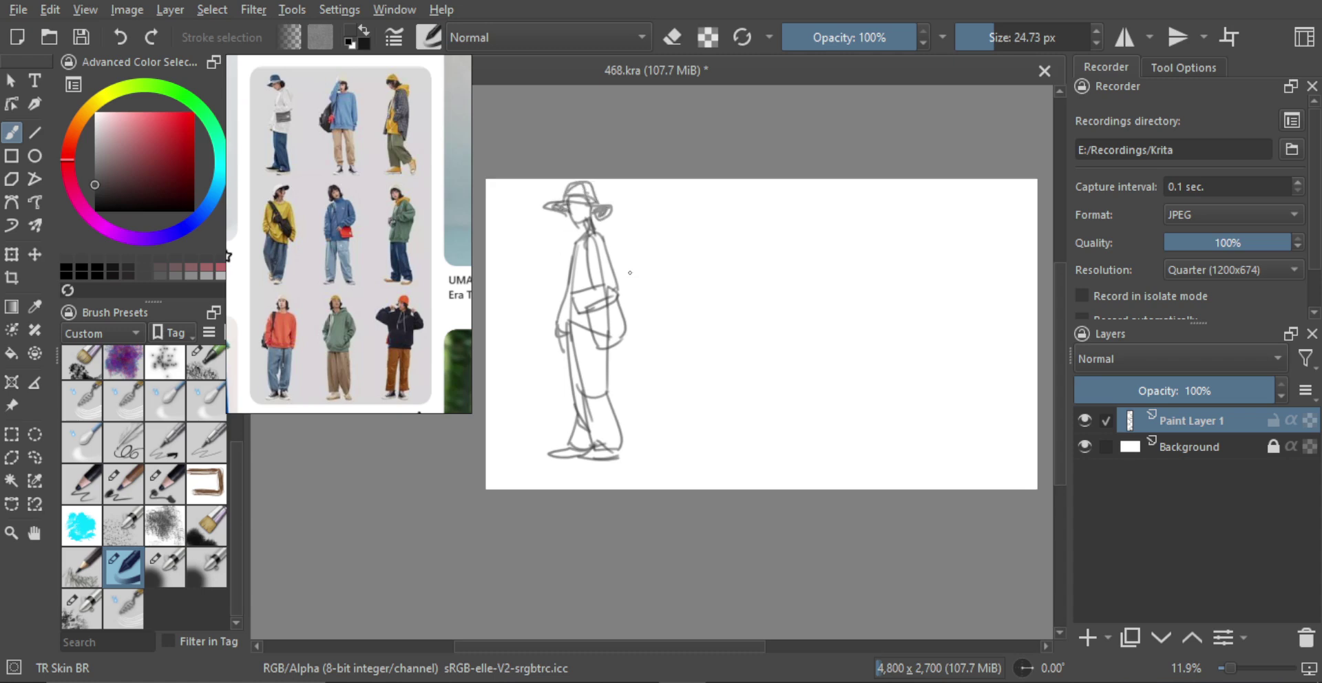
Step: Move the first figure slightly lower on the canvas to leave space above the hat
key("t")
left_click_drag(605, 309, 608, 318)
key("b")
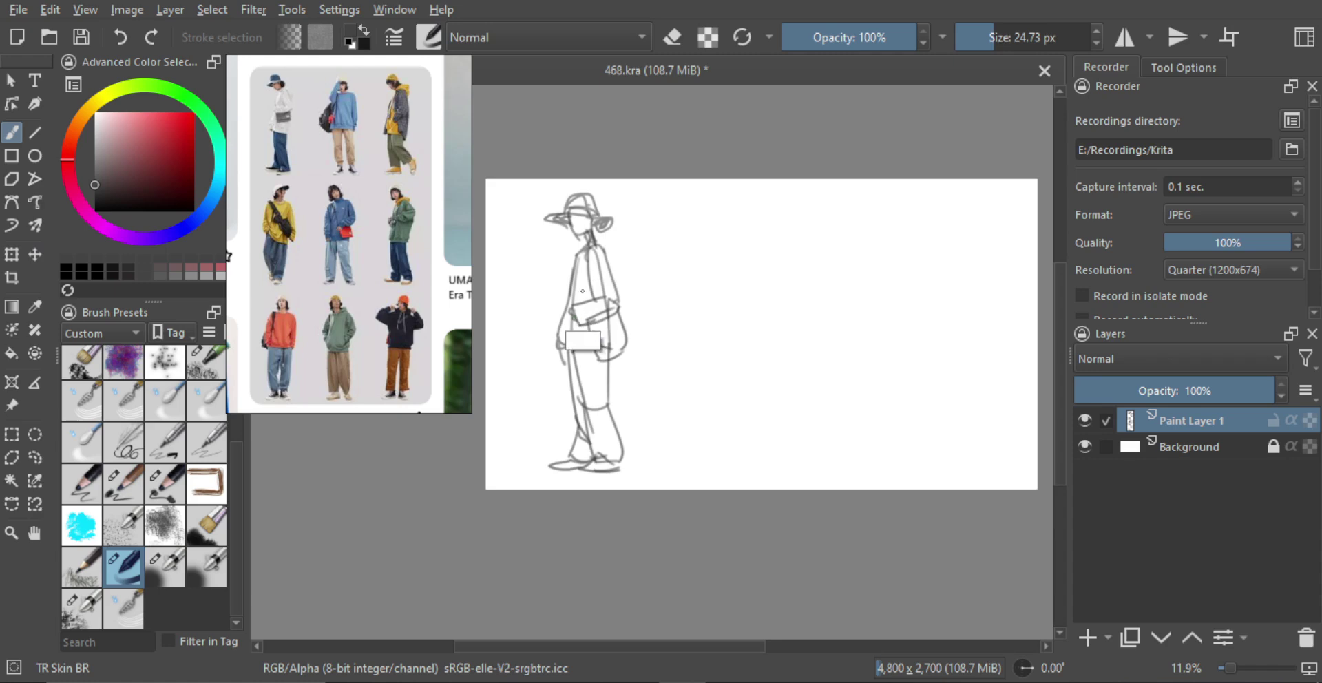
Step: Enlarge the brush to 29.87 px and add strokes along the first figure's jacket front
left_click_drag(573, 317, 578, 317, "shift")
mouse_move(573, 254)
left_mouse_down()
mouse_move(585, 302)
mouse_move(628, 332)
left_mouse_up()
key("ctrl+z")
Step: On a new paint layer, sketch the second figure's long boxy coat beside the first figure with a 27.63 px brush
left_click_drag(728, 292, 715, 297)
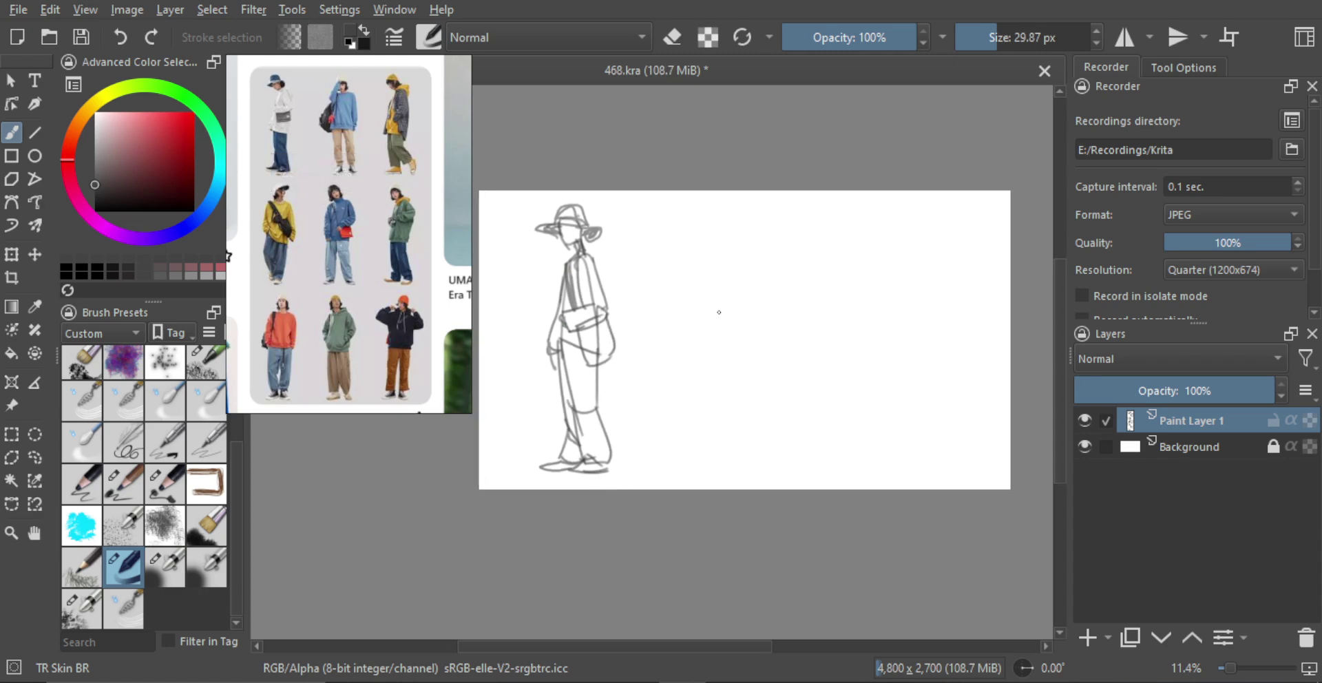
left_click(1085, 636)
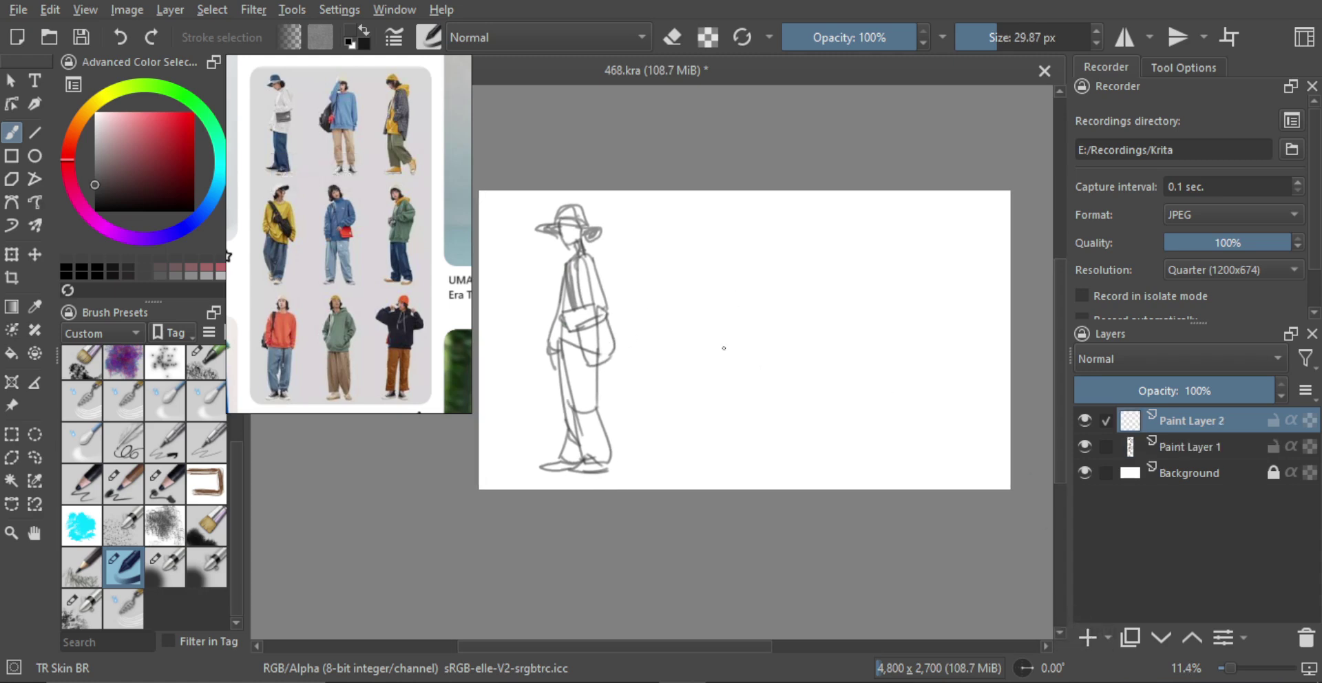
key("bracketleft")
mouse_move(652, 259)
left_mouse_down()
mouse_move(677, 258)
mouse_move(645, 350)
left_mouse_up()
key("ctrl+z")
key("ctrl+z")
mouse_move(650, 265)
left_mouse_down()
mouse_move(700, 255)
mouse_move(694, 331)
left_mouse_up()
mouse_move(645, 263)
left_mouse_down()
mouse_move(646, 377)
mouse_move(697, 377)
left_mouse_up()
mouse_move(695, 275)
left_mouse_down()
mouse_move(704, 371)
mouse_move(656, 423)
left_mouse_up()
key("ctrl+z")
left_click_drag(654, 383, 673, 426)
mouse_move(678, 377)
left_mouse_down()
mouse_move(680, 422)
mouse_move(660, 441)
mouse_move(677, 442)
left_mouse_up()
left_click_drag(679, 432, 669, 439)
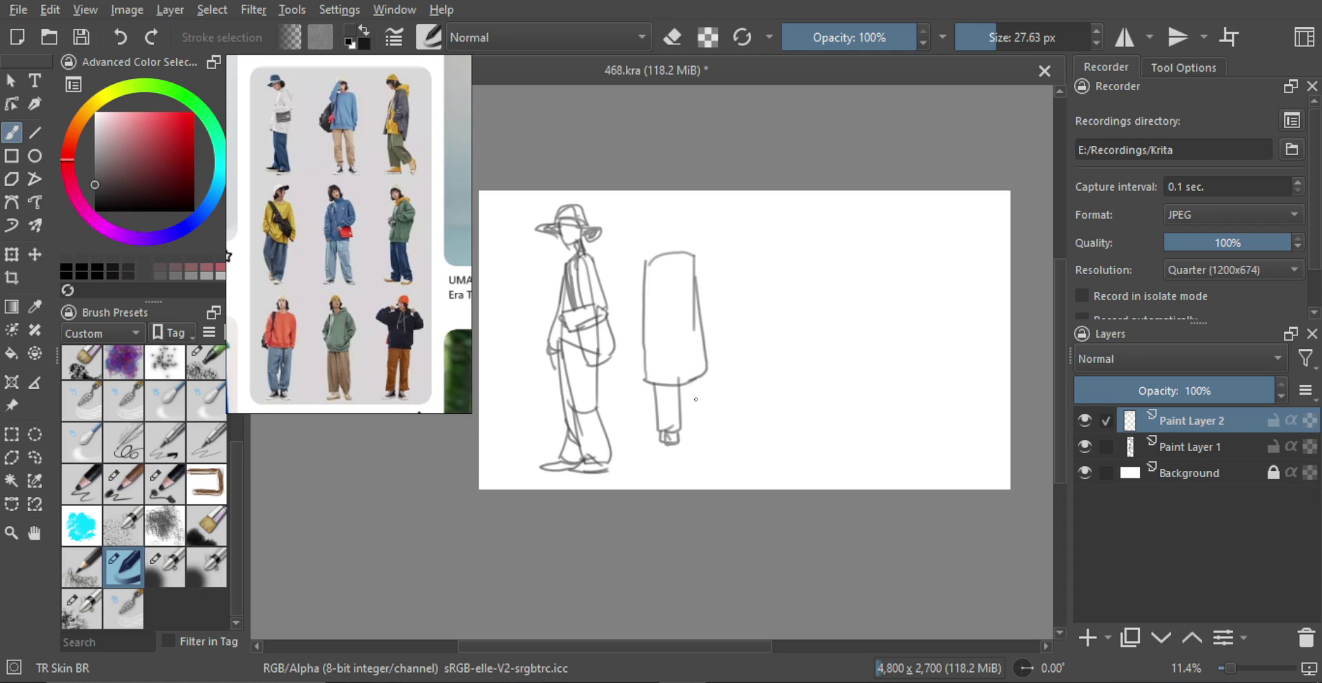
key("ctrl+z")
left_click_drag(687, 387, 707, 441)
key("ctrl+z")
key("ctrl+z")
key("ctrl+z")
key("ctrl+z")
key("ctrl+z")
key("ctrl+z")
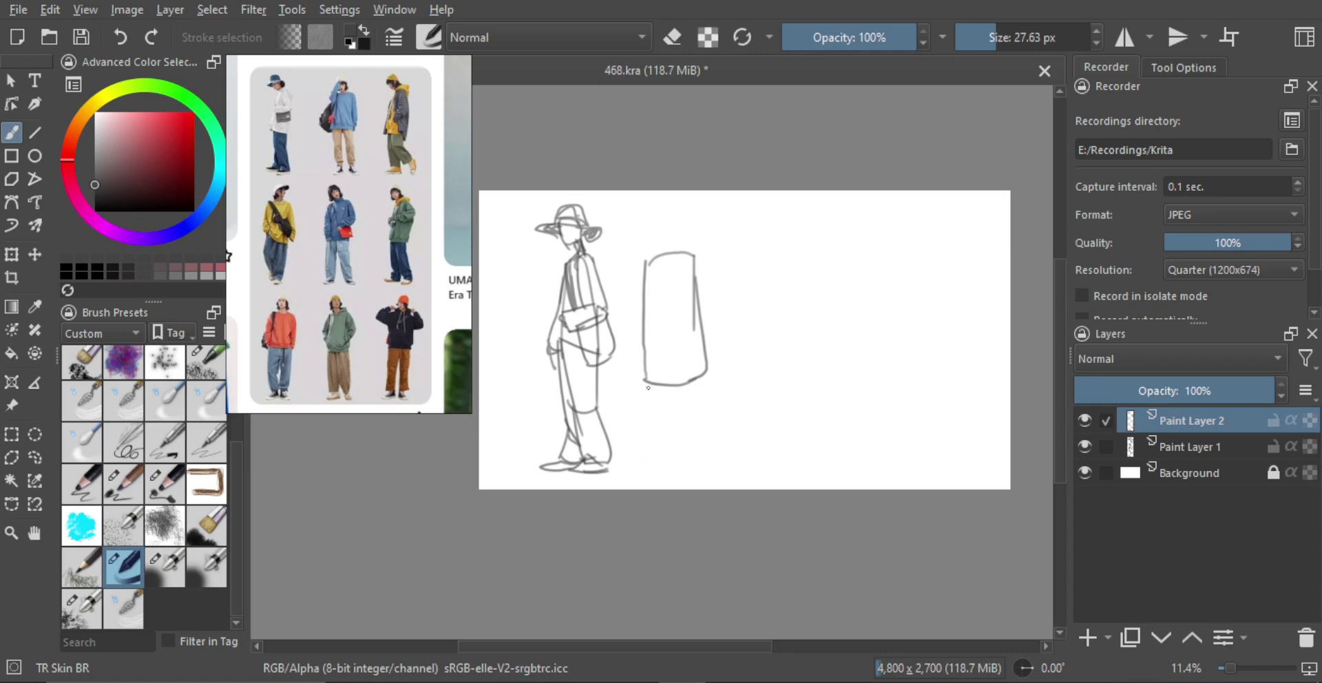
Step: Sketch the second figure's cropped trousers, ankles and shoes in a wide stance beneath the coat
mouse_move(646, 380)
left_mouse_down()
mouse_move(655, 432)
mouse_move(671, 432)
left_mouse_up()
mouse_move(674, 386)
left_mouse_down()
mouse_move(669, 435)
mouse_move(676, 417)
left_mouse_up()
left_click_drag(659, 430, 668, 434)
mouse_move(685, 390)
left_mouse_down()
mouse_move(701, 436)
mouse_move(721, 424)
mouse_move(721, 442)
mouse_move(717, 415)
mouse_move(704, 439)
mouse_move(719, 442)
mouse_move(660, 466)
mouse_move(715, 463)
mouse_move(649, 472)
mouse_move(735, 473)
left_mouse_up()
key("ctrl+z")
key("ctrl+z")
key("ctrl+z")
key("ctrl+z")
key("ctrl+z")
key("e")
key("e")
key("ctrl+z")
key("ctrl+z")
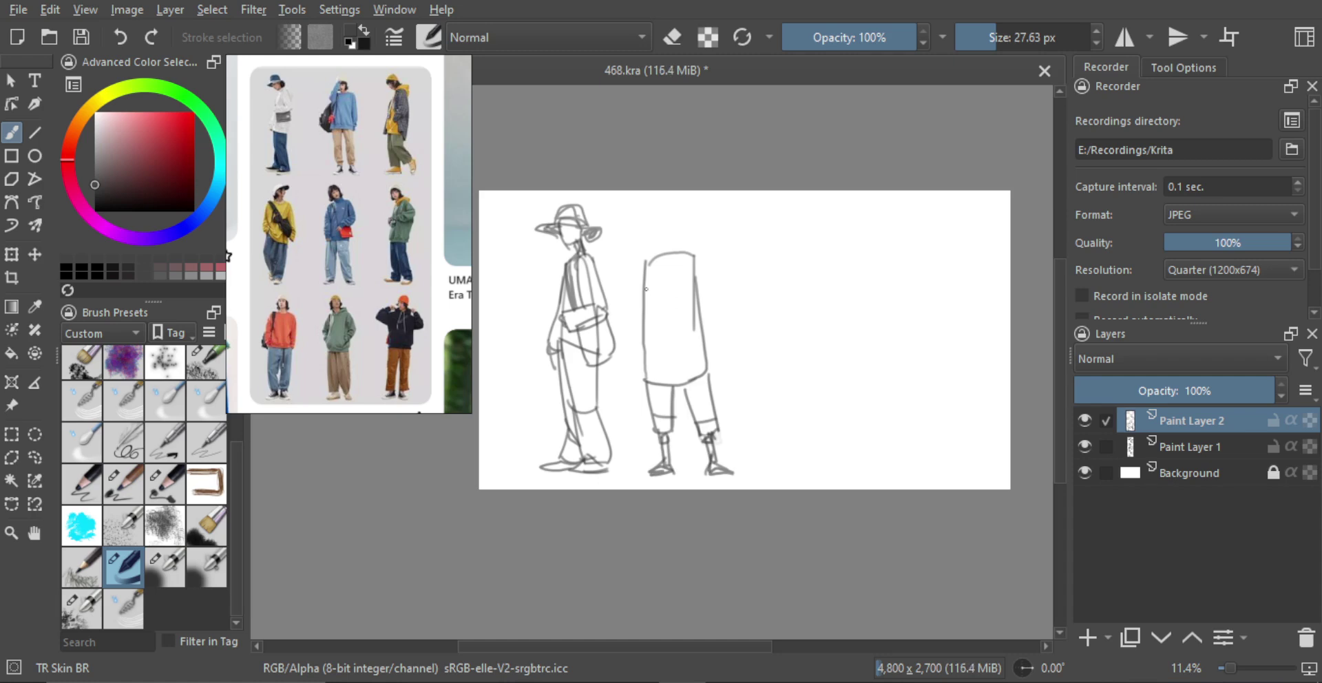
Step: Sketch the second figure's raised arm, hanging arm with its hand, and the bag behind the torso
mouse_move(648, 267)
left_mouse_down()
mouse_move(631, 289)
mouse_move(650, 229)
mouse_move(652, 276)
mouse_move(701, 260)
mouse_move(719, 348)
mouse_move(709, 339)
mouse_move(709, 369)
left_mouse_up()
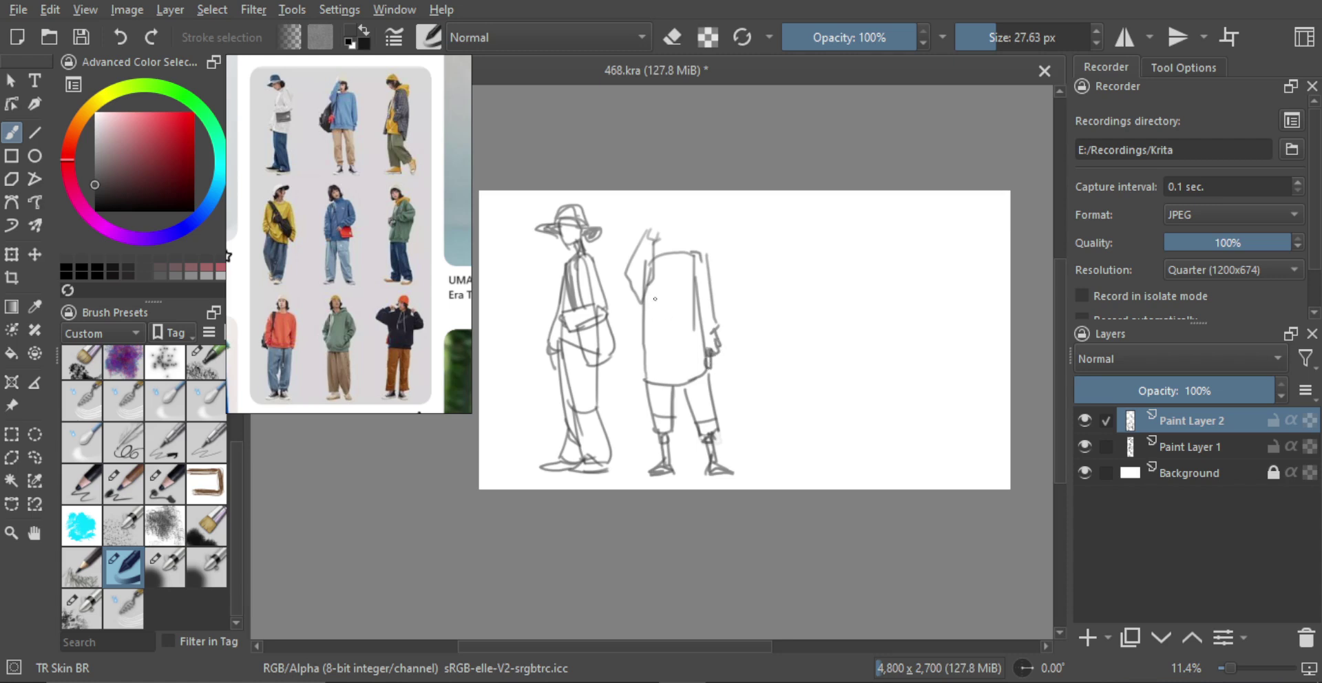
mouse_move(659, 260)
left_mouse_down()
mouse_move(640, 327)
mouse_move(645, 307)
mouse_move(612, 356)
mouse_move(645, 379)
left_mouse_up()
mouse_move(623, 322)
left_mouse_down()
mouse_move(608, 369)
mouse_move(647, 304)
mouse_move(641, 352)
left_mouse_up()
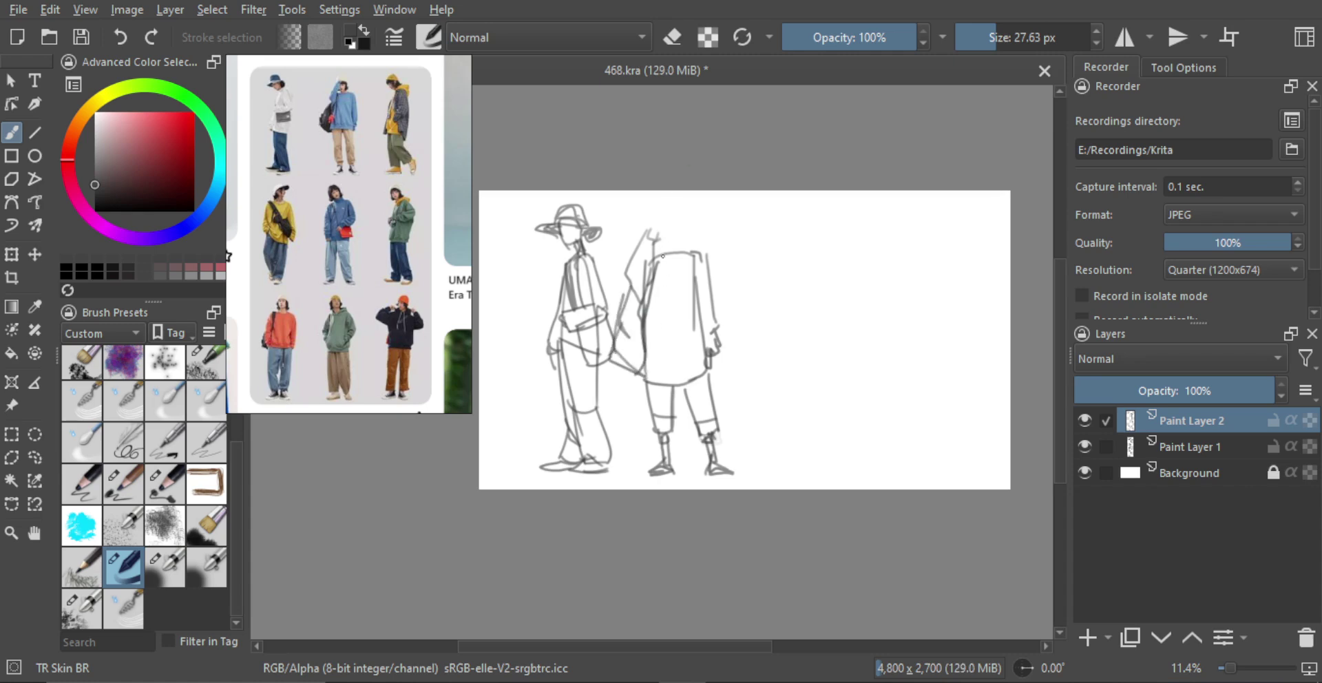
Step: Sketch the second figure's head, pointed cap and shoulder-length hair above the coat
mouse_move(666, 242)
left_mouse_down()
mouse_move(679, 256)
mouse_move(666, 212)
mouse_move(647, 245)
mouse_move(646, 226)
left_mouse_up()
key("ctrl+z")
mouse_move(649, 223)
left_mouse_down()
mouse_move(695, 215)
mouse_move(645, 228)
mouse_move(681, 213)
mouse_move(671, 217)
mouse_move(703, 247)
mouse_move(665, 247)
mouse_move(678, 258)
left_mouse_up()
key("ctrl+z")
key("ctrl+z")
key("ctrl+z")
key("ctrl+z")
Step: Scale the second figure down slightly to about the first figure's height, keeping its feet on the same ground line
key("ctrl+t")
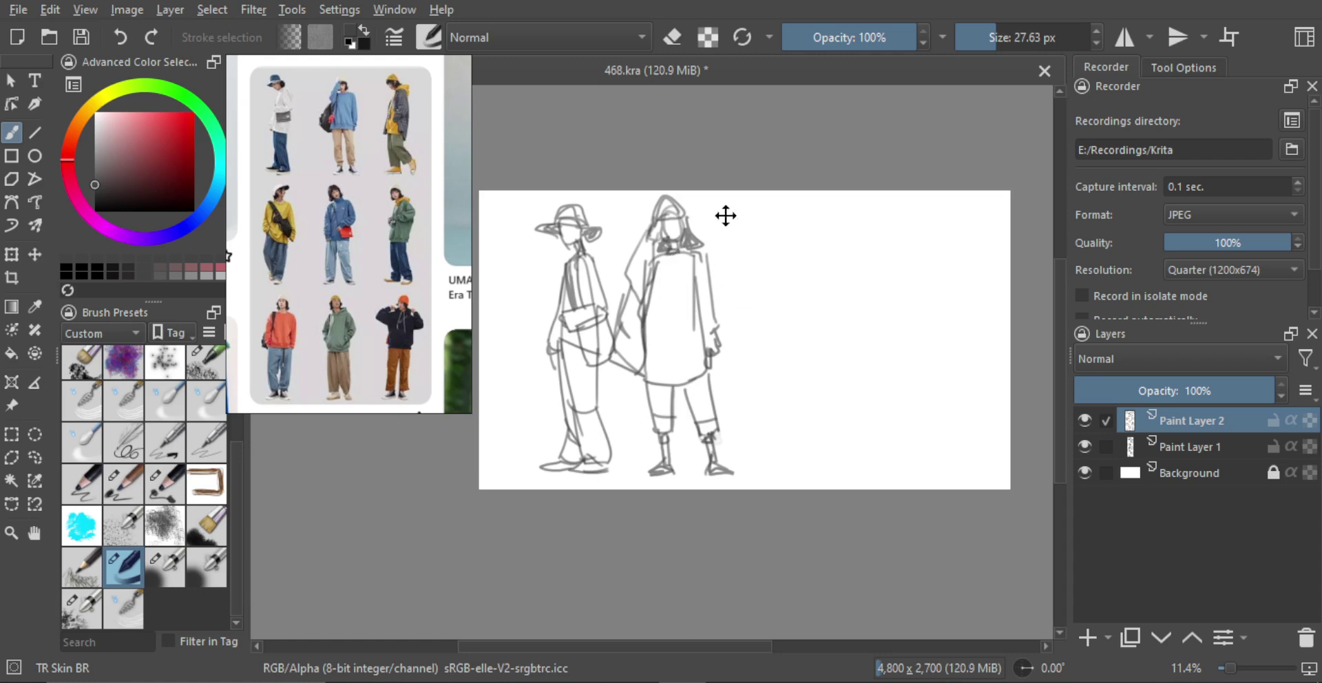
left_click_drag(735, 195, 710, 248)
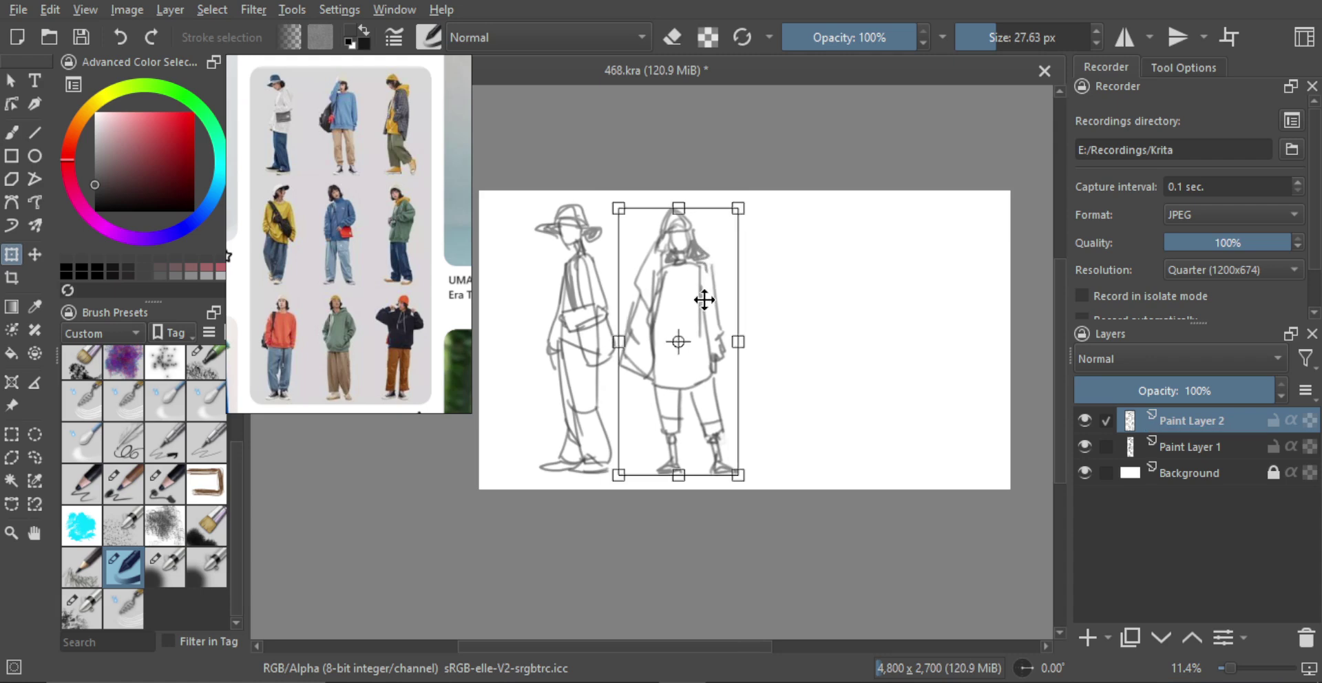
key("b")
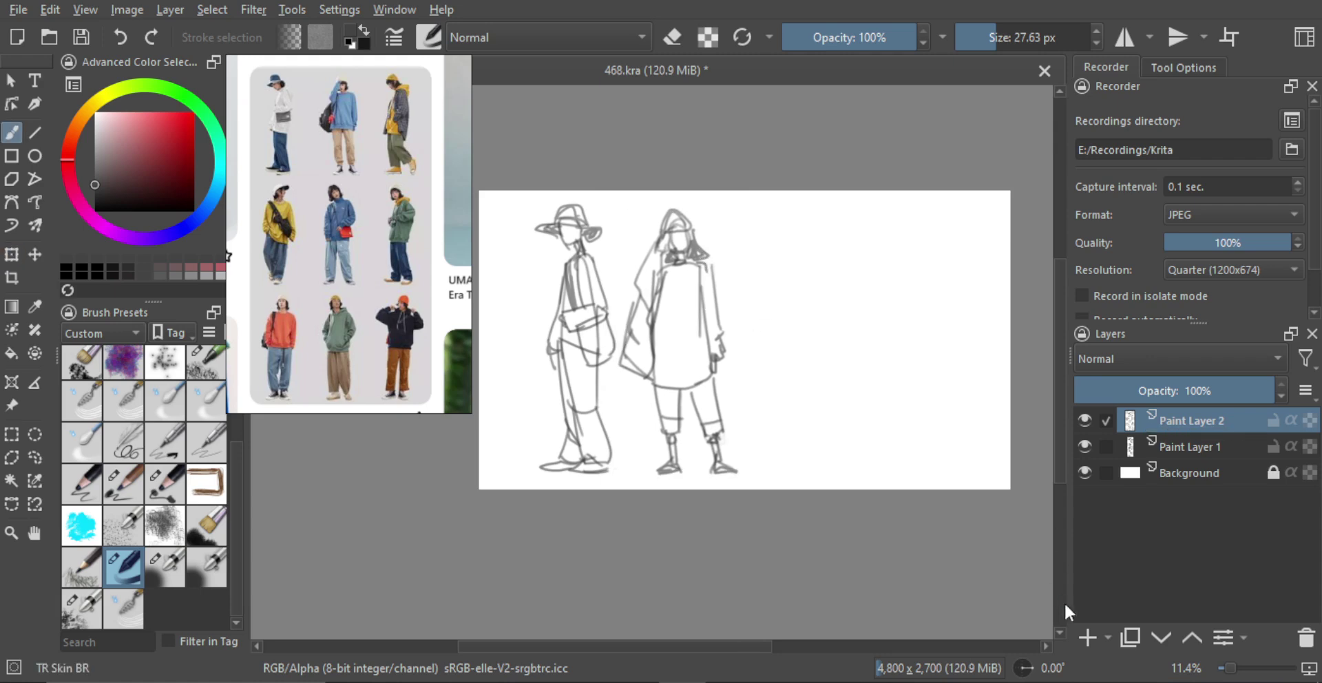
Step: Add a new paint layer above the second figure's layer for the third figure
left_click(1087, 637)
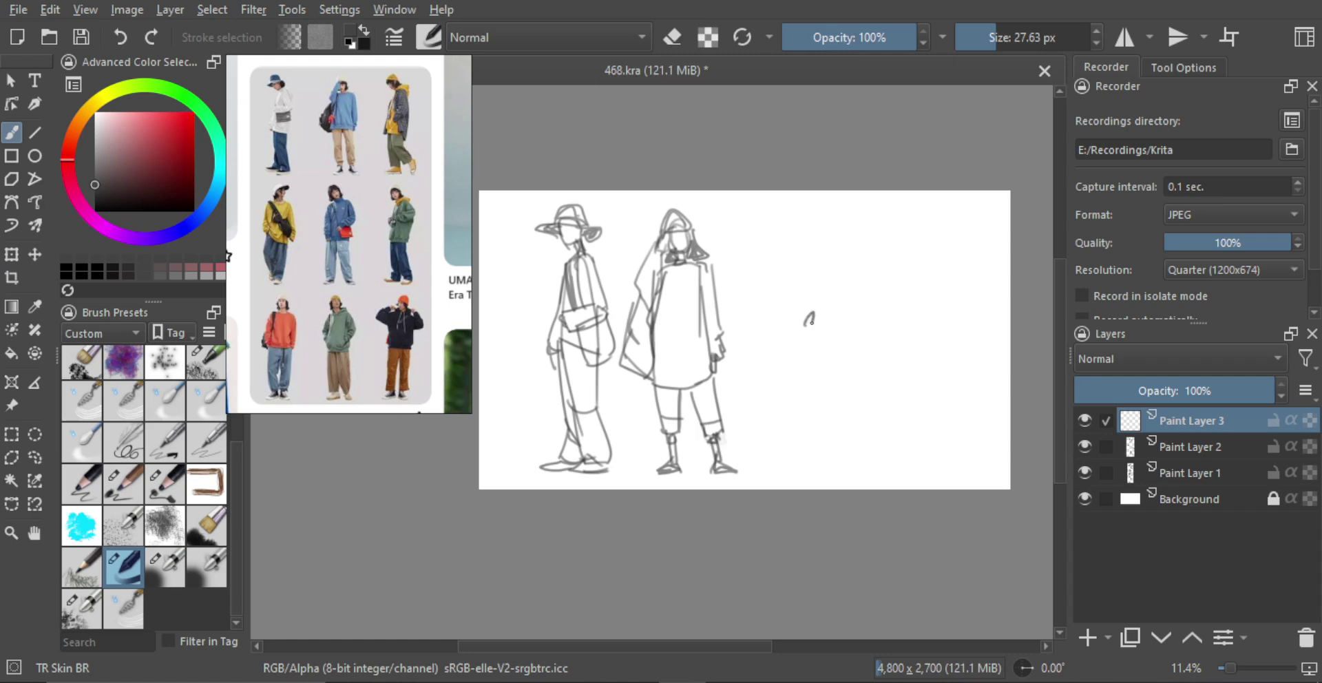
left_click_drag(817, 310, 733, 291)
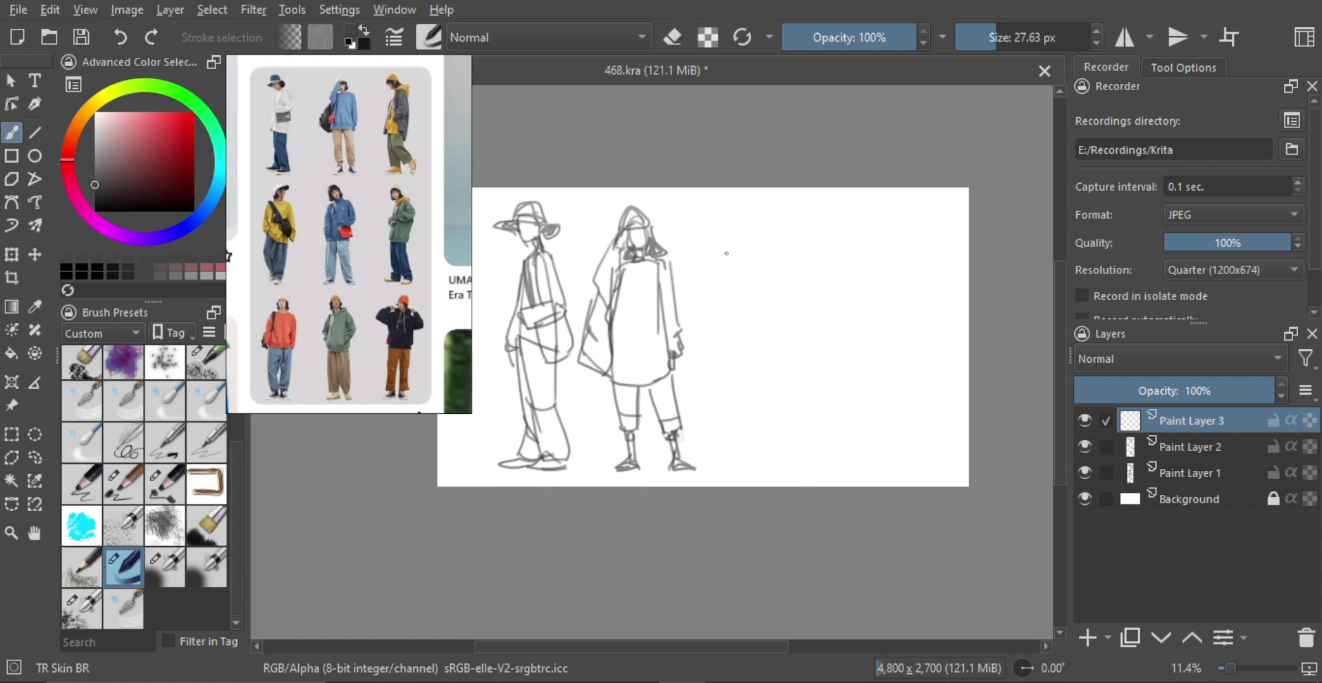
Step: Block in the third figure's shoulder and hip lines in the empty area beside the second figure
left_click_drag(725, 249, 760, 245)
left_click_drag(723, 308, 760, 327)
key("ctrl+z")
left_click_drag(723, 250, 724, 310)
key("ctrl+z")
left_click_drag(724, 247, 725, 293)
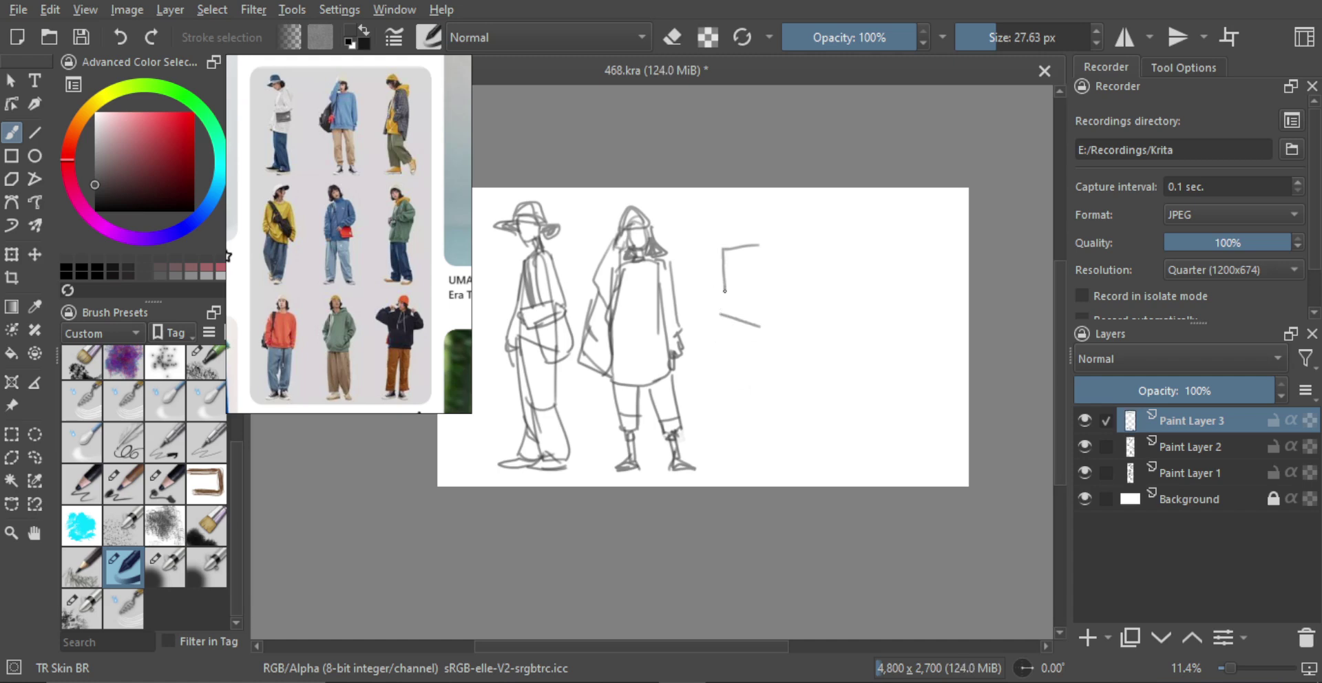
key("ctrl+z")
left_click_drag(713, 314, 700, 361)
key("ctrl+z")
mouse_move(718, 312)
left_mouse_down()
mouse_move(701, 375)
mouse_move(720, 429)
mouse_move(737, 423)
mouse_move(720, 438)
mouse_move(731, 459)
mouse_move(725, 445)
left_mouse_up()
key("ctrl+z")
key("ctrl+z")
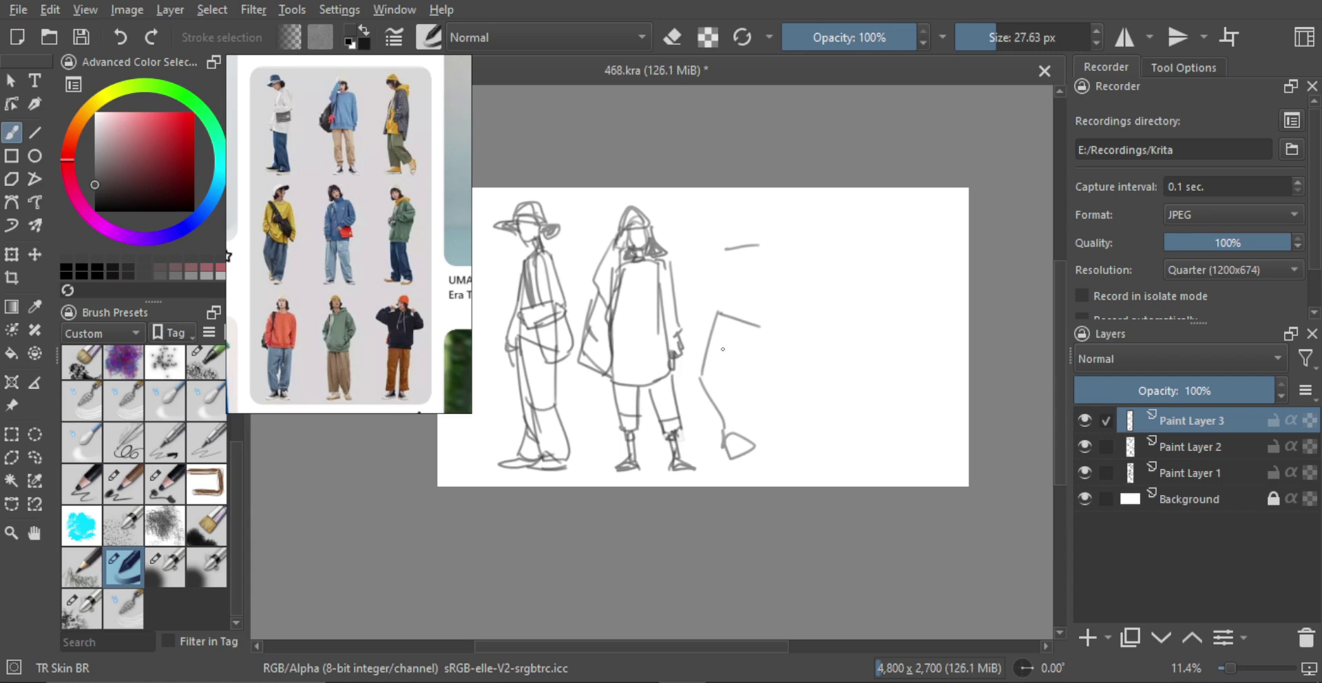
key("ctrl+z")
key("ctrl+z")
key("ctrl+z")
key("ctrl+z")
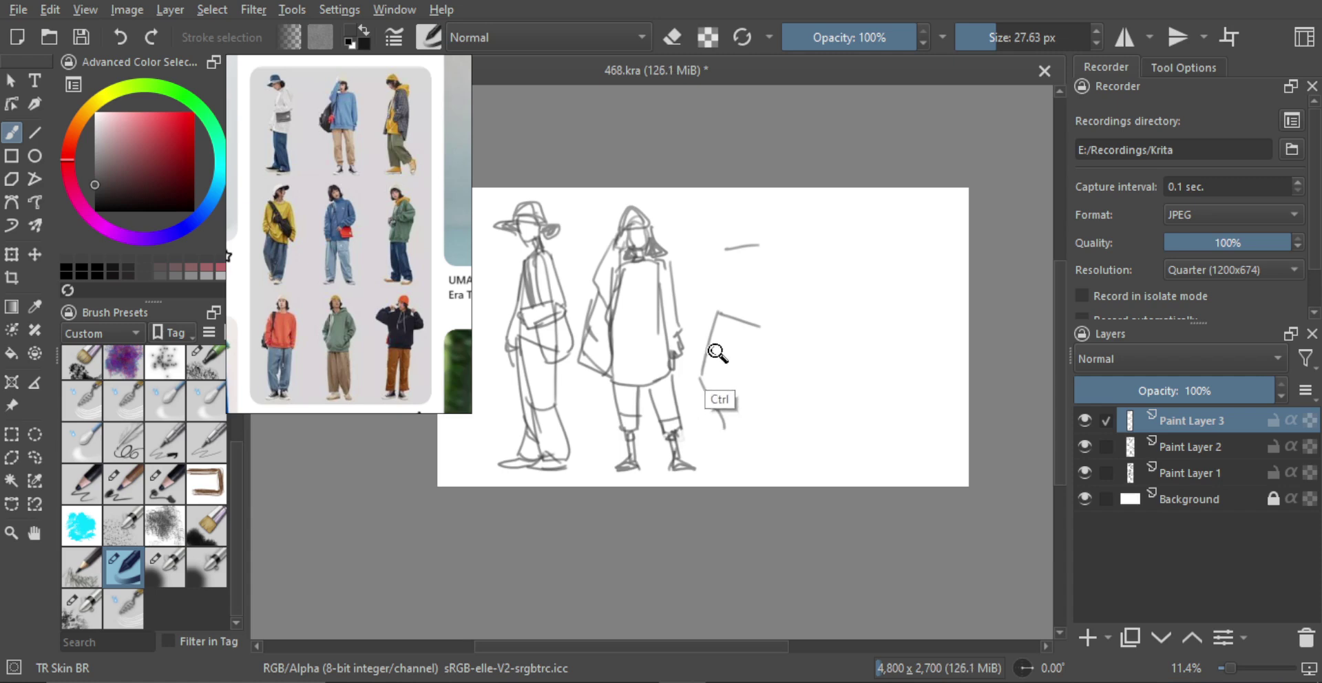
key("ctrl+z")
Step: Sketch the third figure's baggy trouser legs and shoes below the hip line
mouse_move(716, 318)
left_mouse_down()
mouse_move(698, 380)
mouse_move(721, 452)
mouse_move(740, 452)
mouse_move(730, 471)
mouse_move(744, 454)
mouse_move(768, 462)
mouse_move(753, 463)
left_mouse_up()
key("ctrl+z")
mouse_move(741, 326)
left_mouse_down()
mouse_move(740, 404)
mouse_move(723, 399)
left_mouse_up()
mouse_move(722, 399)
left_mouse_down()
mouse_move(747, 339)
mouse_move(766, 463)
left_mouse_up()
key("ctrl+z")
key("ctrl+z")
left_click_drag(747, 337, 736, 452)
mouse_move(751, 410)
left_mouse_down()
mouse_move(745, 450)
mouse_move(780, 456)
left_mouse_up()
left_click_drag(771, 333, 763, 405)
left_click_drag(777, 334, 785, 454)
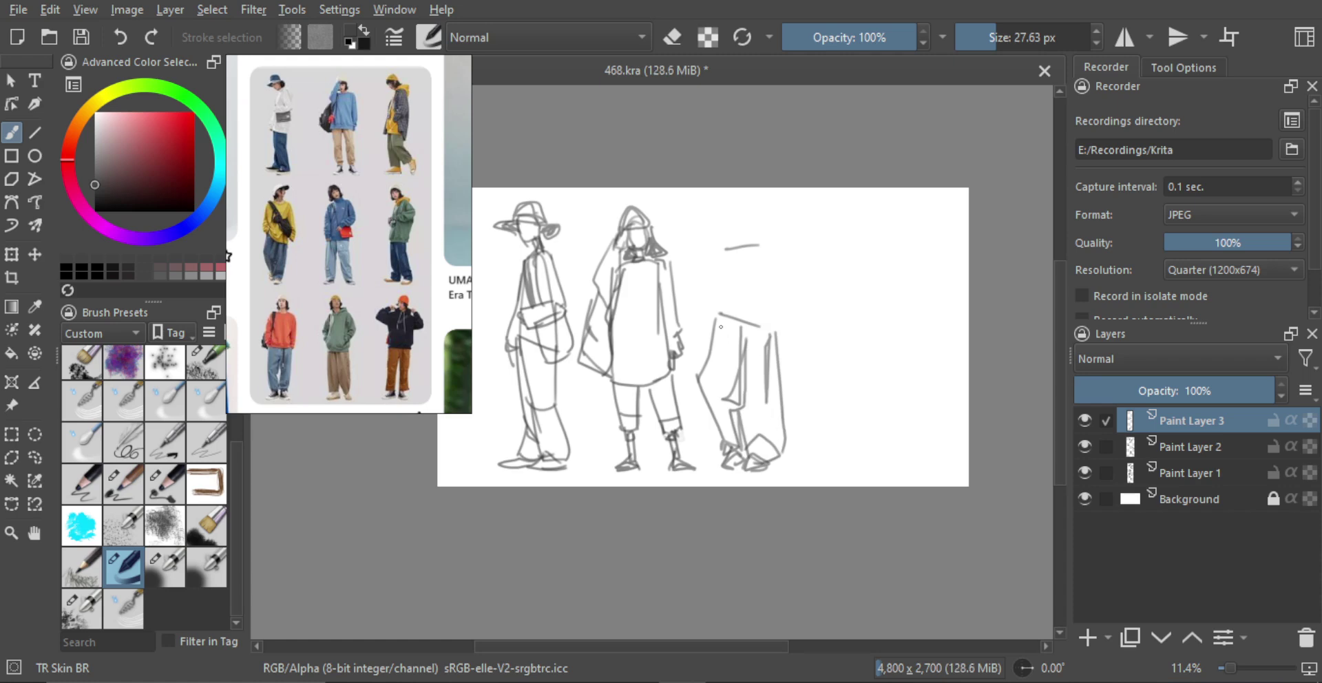
Step: Erase the trouser lines around the third figure's waist and draw the jacket hem across them
key("e")
mouse_move(739, 320)
left_mouse_down()
mouse_move(721, 315)
mouse_move(771, 353)
mouse_move(742, 374)
left_mouse_up()
key("e")
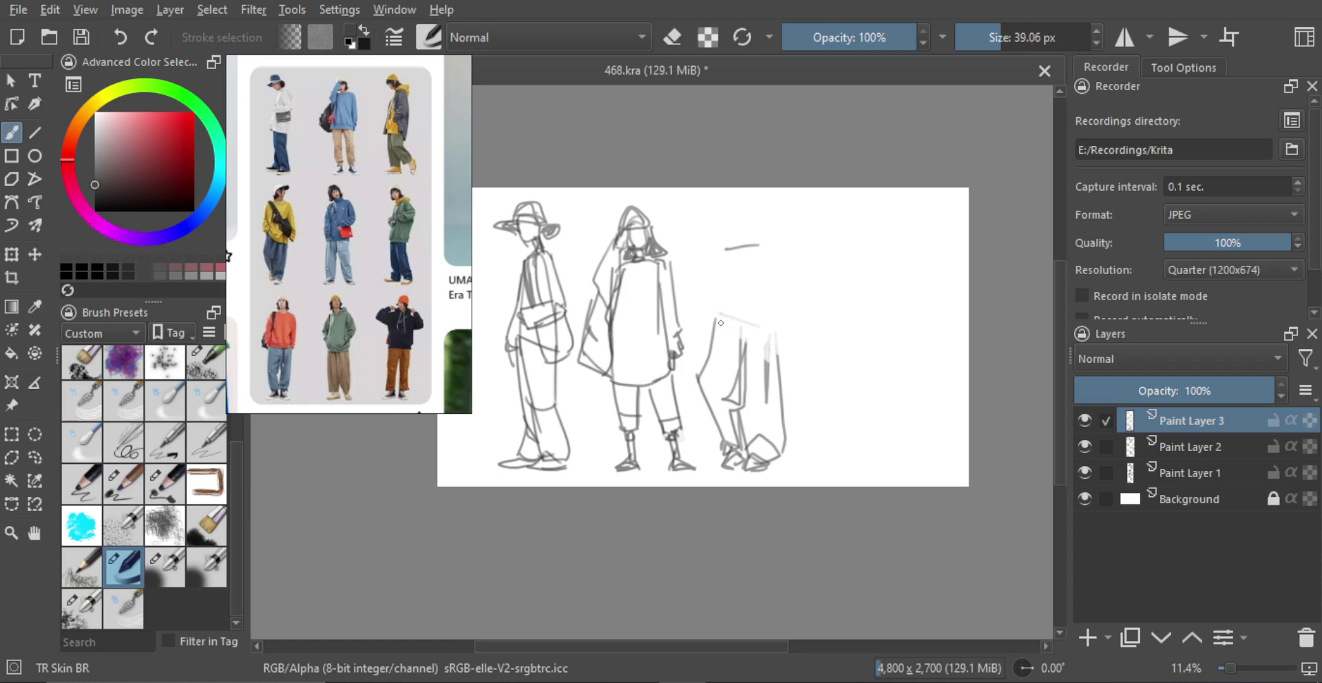
mouse_move(720, 321)
left_mouse_down()
mouse_move(731, 310)
mouse_move(733, 327)
mouse_move(720, 327)
mouse_move(731, 358)
mouse_move(782, 380)
left_mouse_up()
key("ctrl+z")
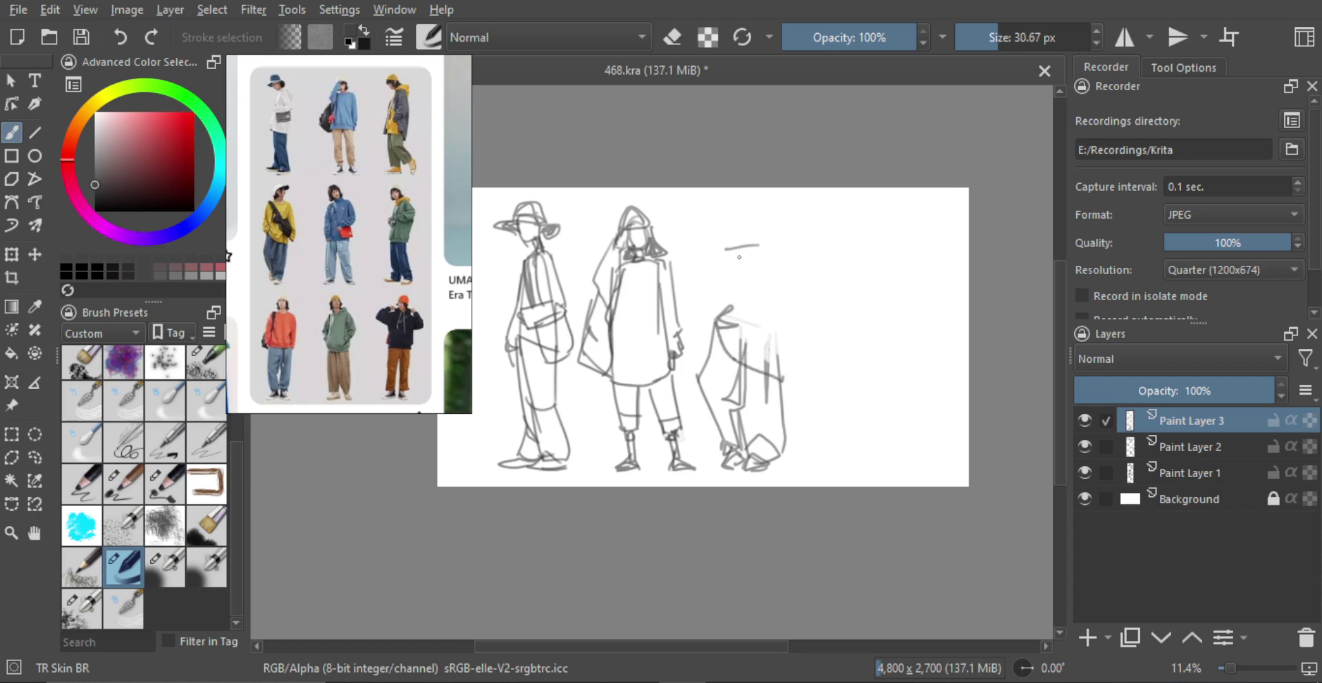
Step: Sketch the third figure's bent arm with its hand at the waist, the jacket's back edge and the hanging sleeve
mouse_move(718, 253)
left_mouse_down()
mouse_move(716, 312)
mouse_move(713, 251)
mouse_move(705, 342)
left_mouse_up()
key("ctrl+z")
key("ctrl+z")
key("ctrl+z")
key("ctrl+z")
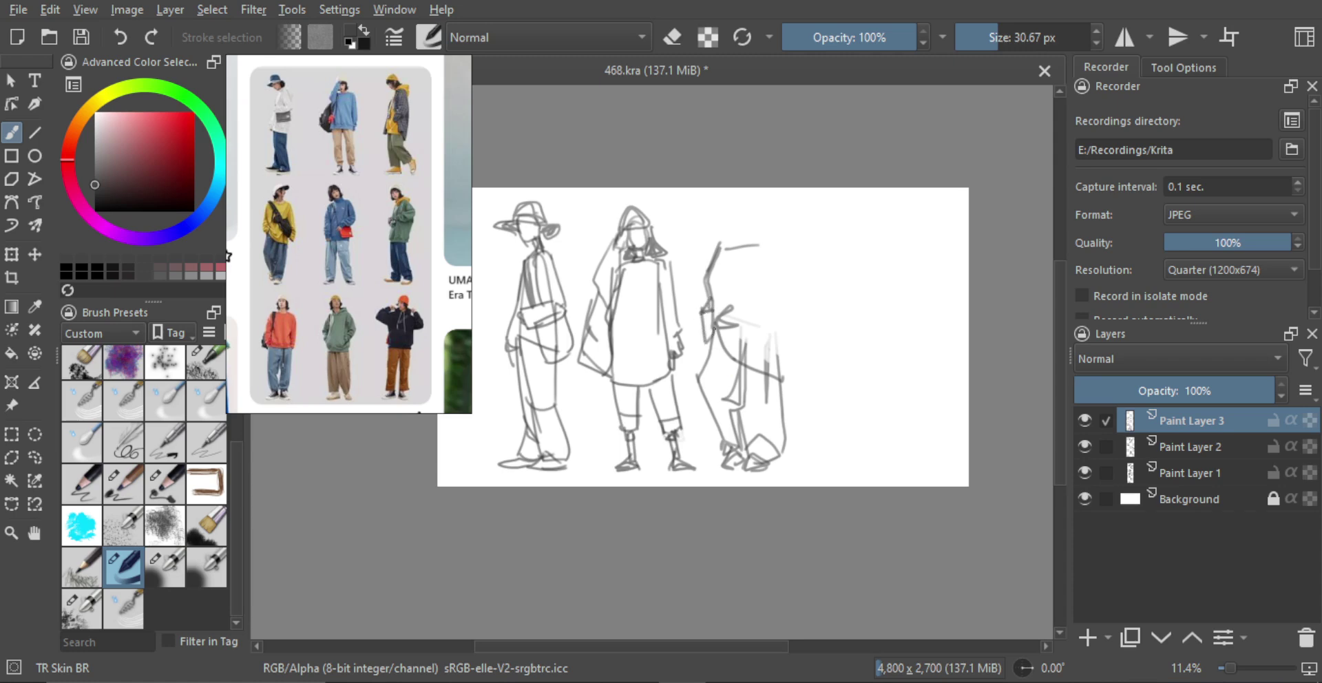
mouse_move(765, 249)
left_mouse_down()
mouse_move(768, 289)
mouse_move(781, 379)
mouse_move(769, 248)
left_mouse_up()
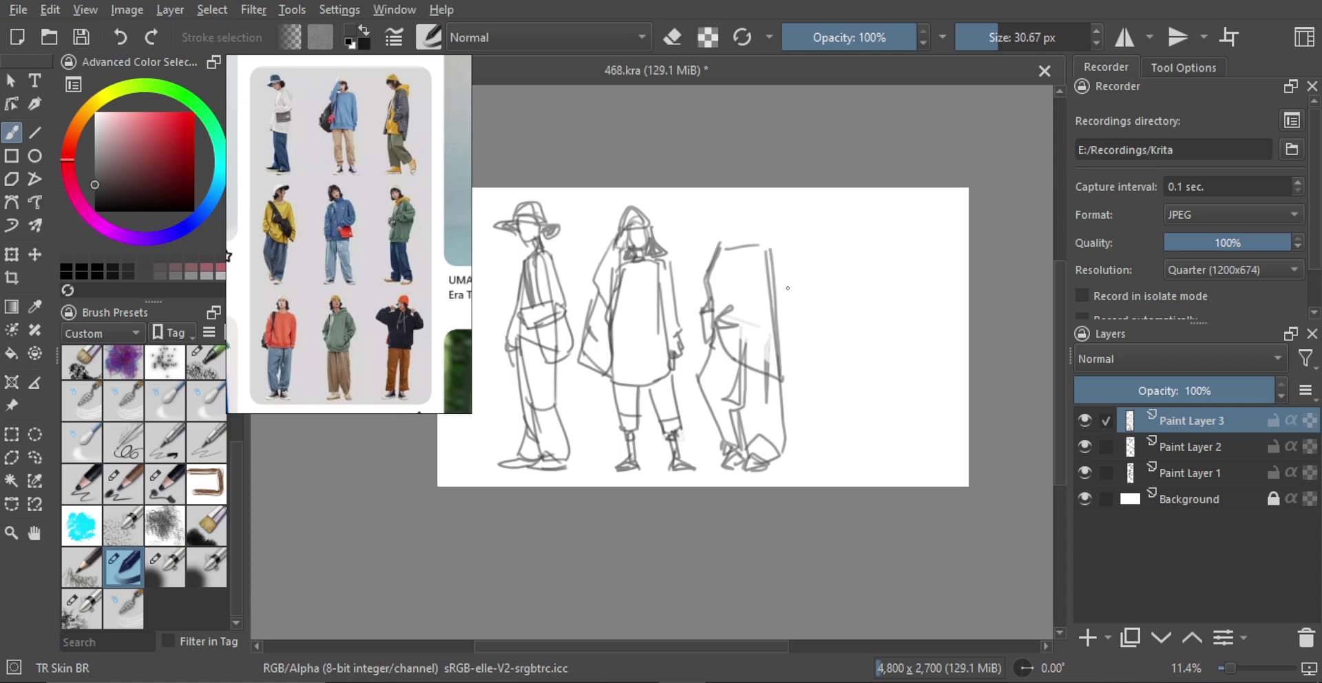
left_click_drag(781, 344, 794, 353)
left_click_drag(776, 243, 796, 353)
key("ctrl+z")
mouse_move(778, 258)
left_mouse_down()
mouse_move(795, 353)
mouse_move(778, 253)
mouse_move(730, 242)
mouse_move(757, 241)
mouse_move(778, 271)
left_mouse_up()
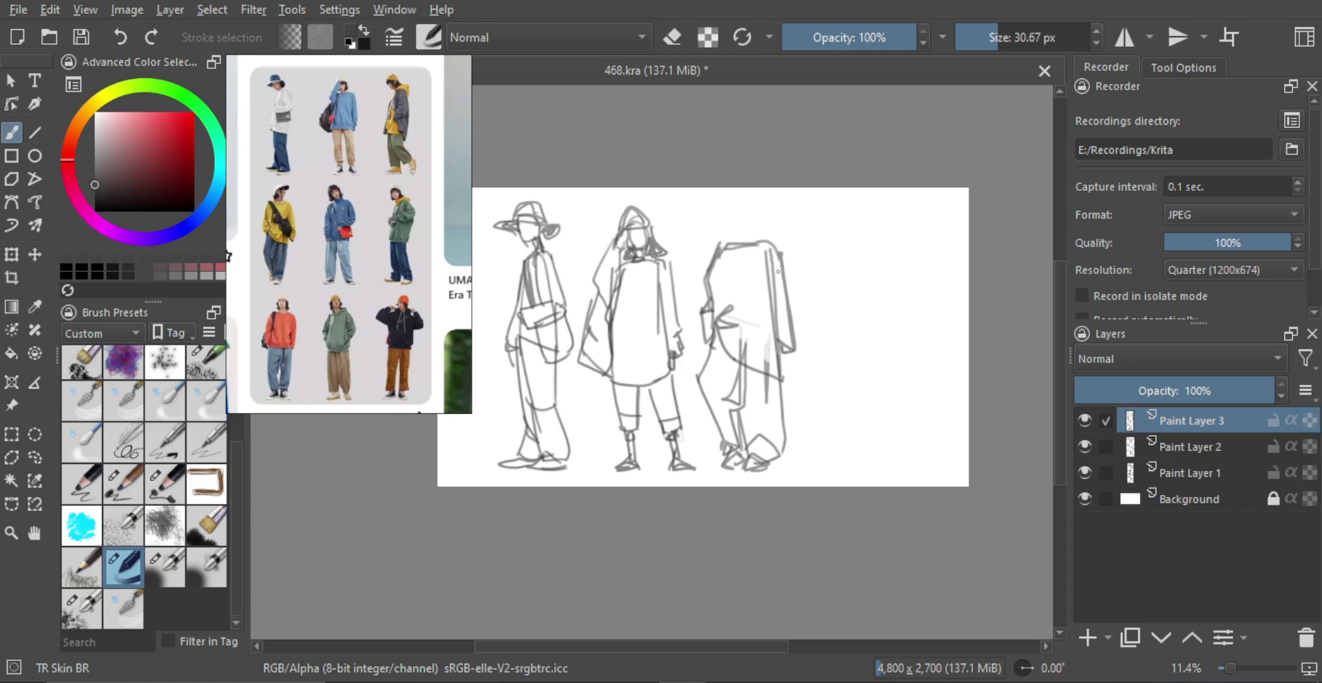
Step: Sketch the third figure's neck and head above the shoulders
mouse_move(736, 230)
left_mouse_down()
mouse_move(738, 246)
mouse_move(749, 222)
left_mouse_up()
key("ctrl+z")
mouse_move(749, 223)
left_mouse_down()
mouse_move(747, 245)
mouse_move(739, 228)
left_mouse_up()
key("ctrl+z")
mouse_move(740, 209)
left_mouse_down()
mouse_move(740, 229)
mouse_move(759, 208)
mouse_move(732, 237)
mouse_move(737, 203)
mouse_move(760, 228)
left_mouse_up()
key("ctrl+z")
key("ctrl+z")
left_click_drag(739, 227, 744, 201)
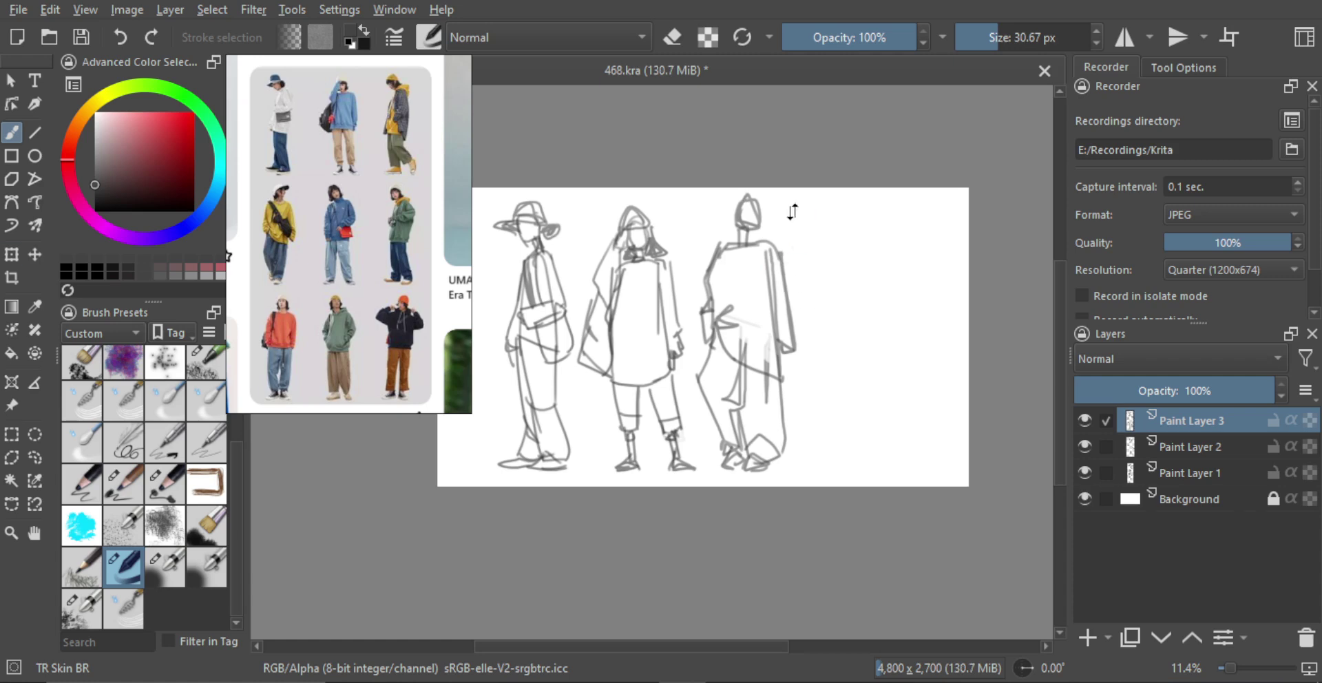
Step: Scale the third figure down slightly, clear its whole sketch from the layer and return to the brush
key("ctrl+t")
left_click_drag(798, 195, 788, 215)
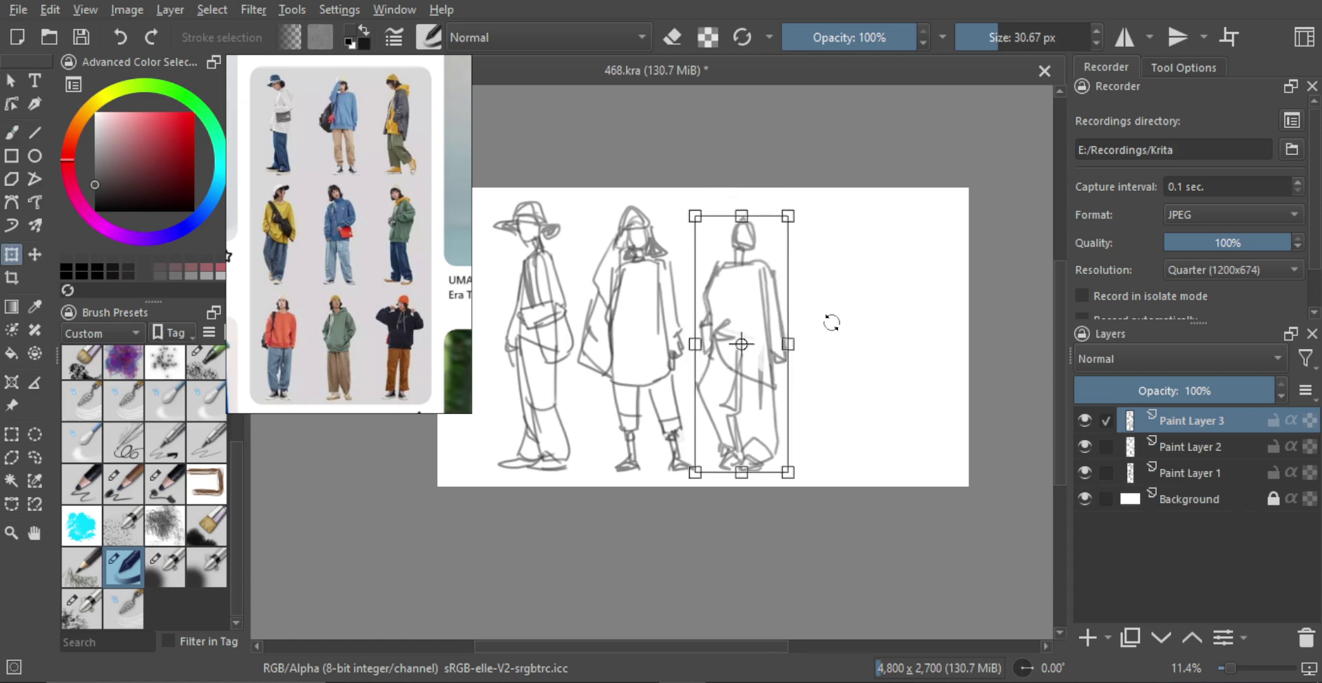
key("Delete")
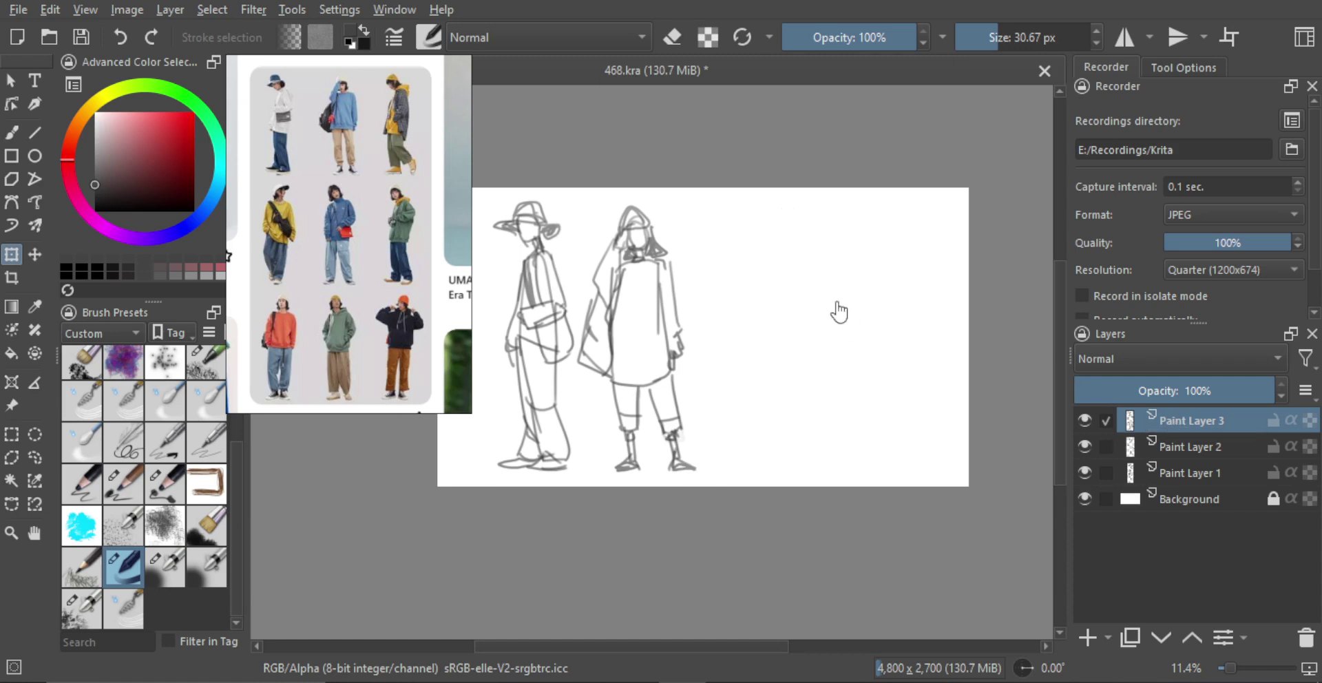
key("b")
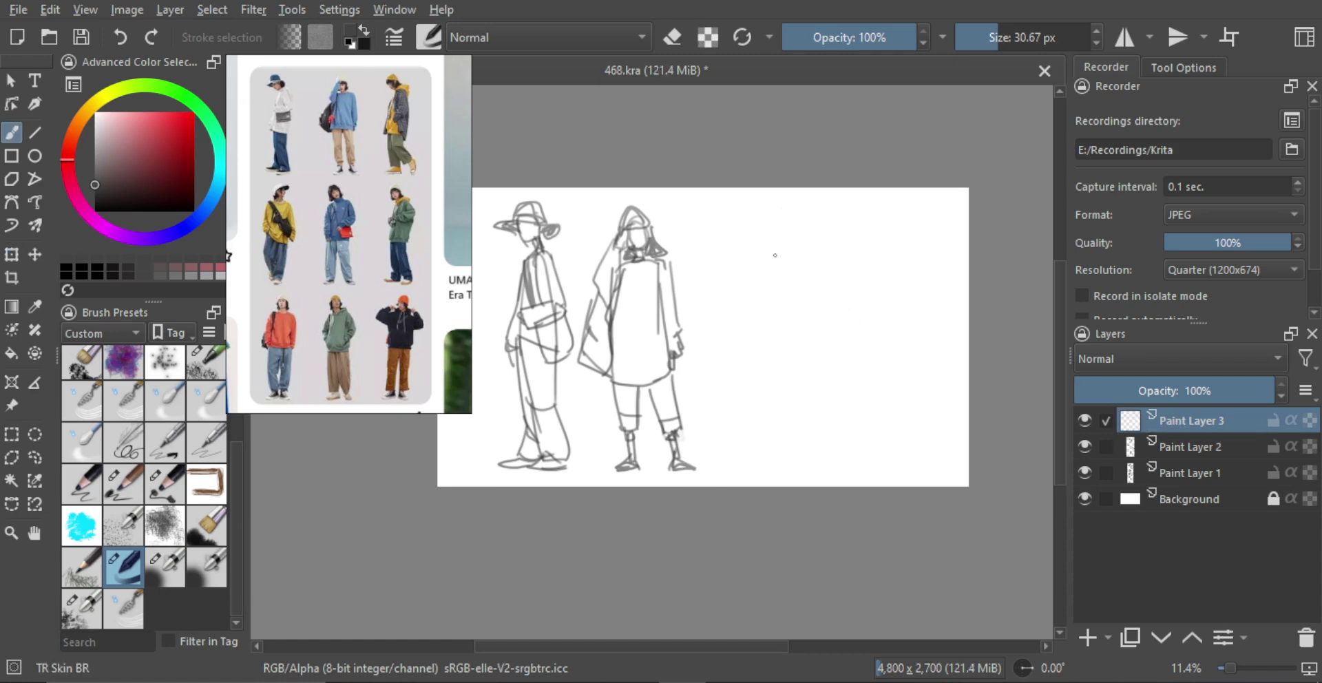
Step: Reduce the brush to about 25 px and sketch the third figure's boxy jacket with its slanted hem and one bent arm
mouse_move(783, 260)
left_mouse_down("shift")
mouse_move(721, 260)
mouse_move(729, 321)
mouse_move(736, 302)
left_mouse_up("shift")
key("bracketright")
left_click_drag(737, 250, 735, 323)
mouse_move(738, 246)
left_mouse_down()
mouse_move(764, 245)
mouse_move(787, 370)
left_mouse_up()
key("ctrl+z")
mouse_move(778, 300)
left_mouse_down()
mouse_move(782, 369)
mouse_move(731, 334)
left_mouse_up()
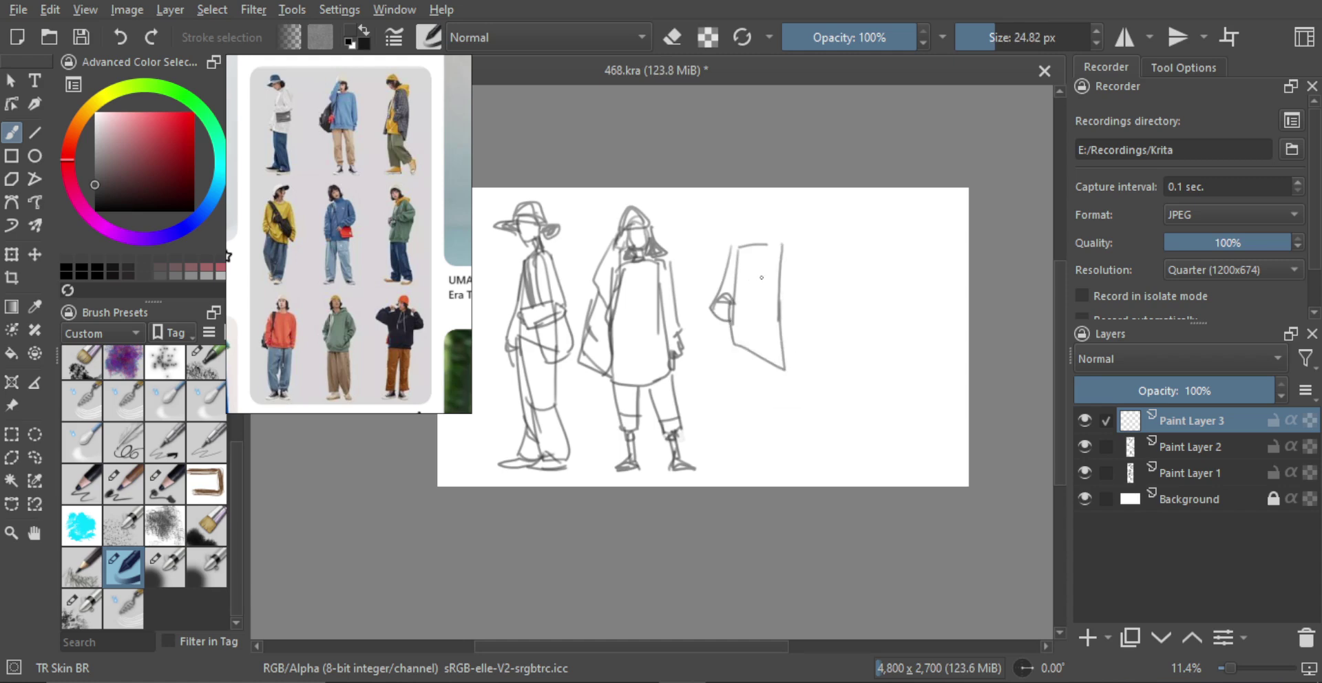
Step: Sketch the third figure's other sleeve hanging straight down beside the jacket, ending in a hand
left_click_drag(782, 249, 782, 302)
left_click_drag(789, 244, 796, 367)
key("ctrl+z")
left_click_drag(799, 313, 796, 366)
left_click_drag(796, 366, 786, 358)
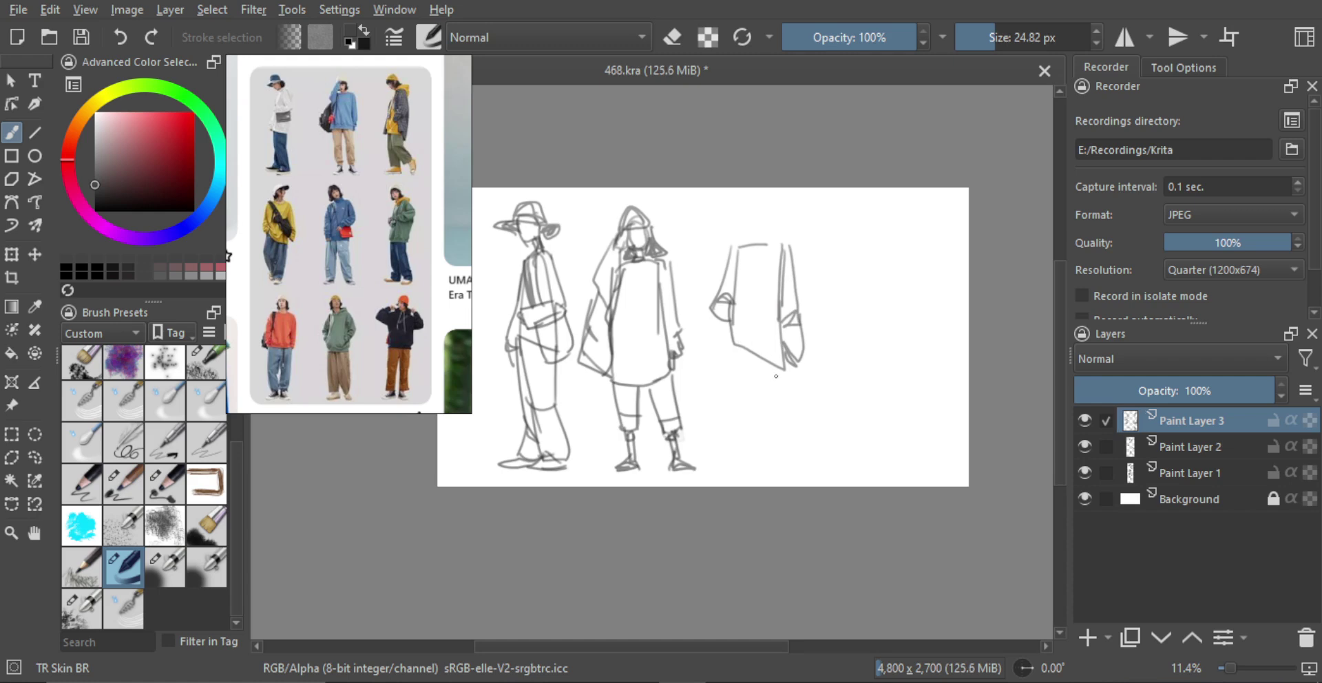
Step: Sketch the third figure's straight trouser leg below the jacket hem, with its shoe
left_click_drag(781, 318, 788, 361)
key("ctrl+z")
key("ctrl+z")
left_click_drag(781, 314, 788, 442)
mouse_move(757, 354)
left_mouse_down()
mouse_move(769, 442)
mouse_move(748, 359)
left_mouse_up()
mouse_move(765, 440)
left_mouse_down()
mouse_move(785, 448)
mouse_move(763, 460)
mouse_move(780, 464)
left_mouse_up()
key("ctrl+z")
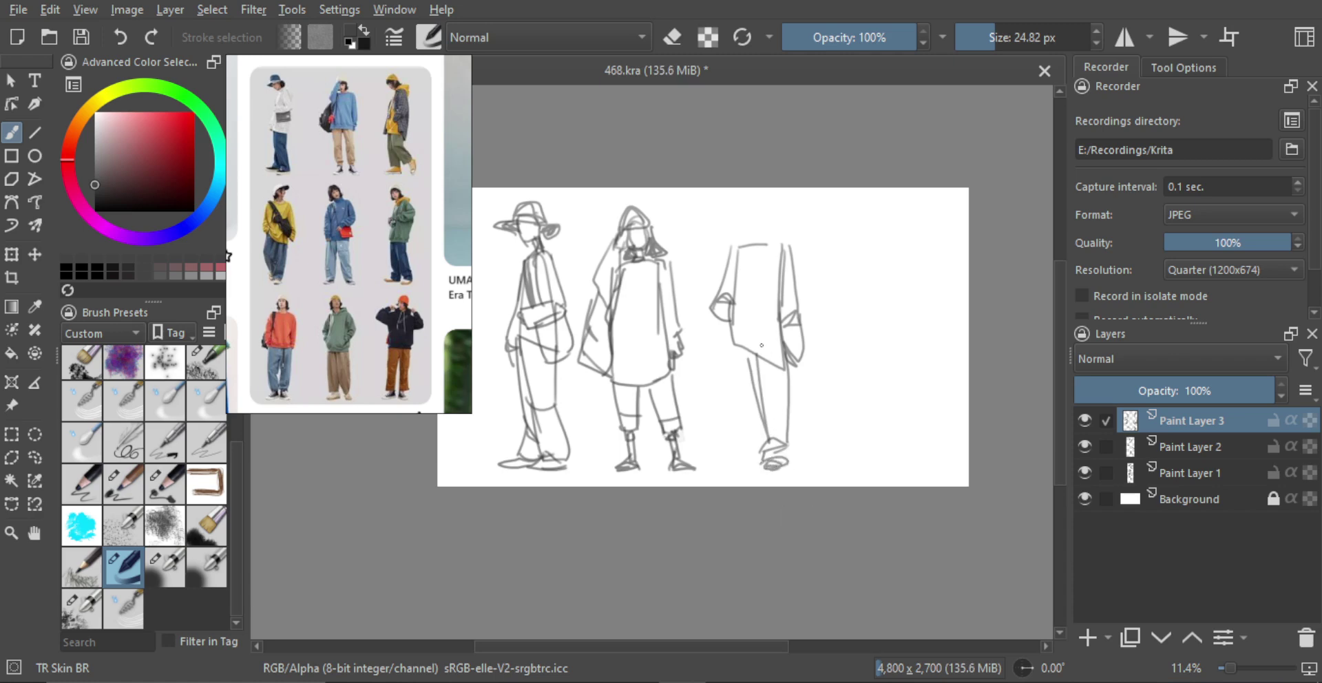
Step: Refine the third figure's hand at the waist and sketch the second, wider trouser leg with its foot
left_click_drag(728, 322, 732, 344)
key("ctrl+z")
mouse_move(747, 288)
left_mouse_down()
mouse_move(734, 319)
mouse_move(716, 312)
mouse_move(721, 337)
left_mouse_up()
key("ctrl+z")
key("ctrl+z")
mouse_move(721, 331)
left_mouse_down()
mouse_move(749, 330)
mouse_move(723, 343)
mouse_move(716, 390)
mouse_move(758, 410)
mouse_move(746, 397)
mouse_move(742, 441)
mouse_move(756, 420)
mouse_move(757, 465)
left_mouse_up()
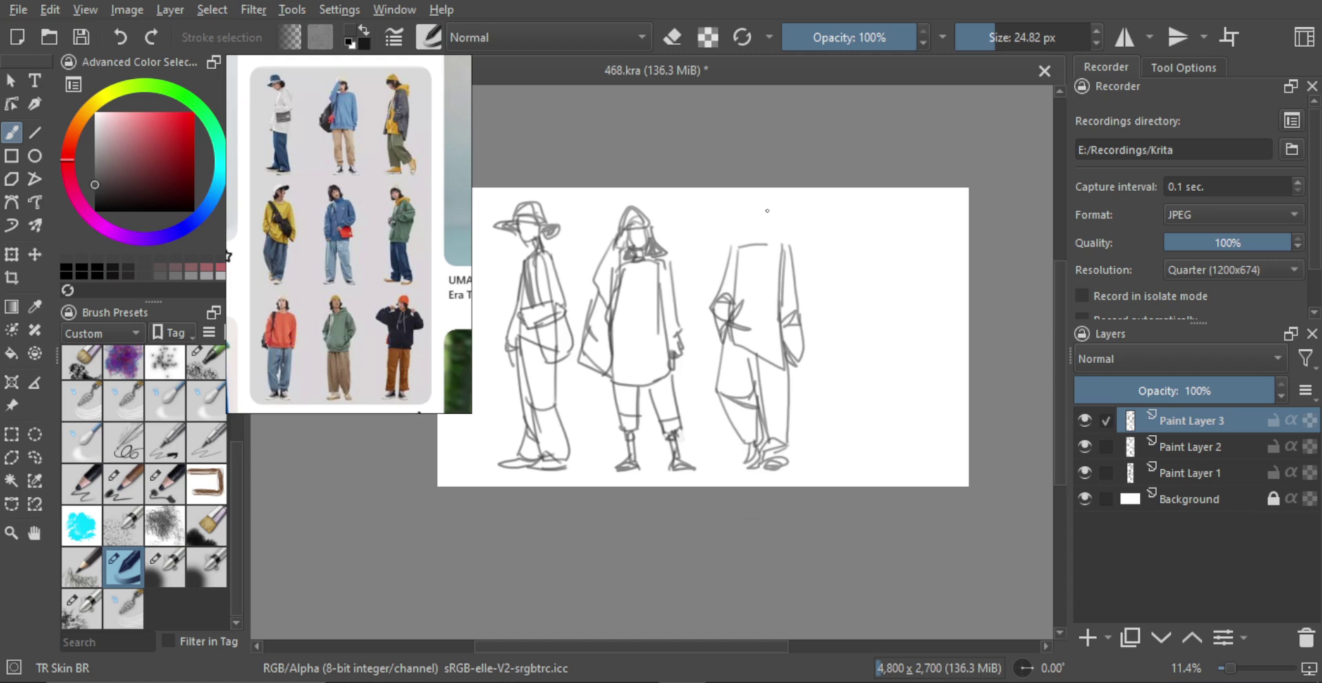
Step: Sketch the third figure's head with cap and short hair, and shade a crossbody bag on its chest
mouse_move(731, 246)
left_mouse_down()
mouse_move(780, 244)
mouse_move(764, 227)
mouse_move(764, 245)
mouse_move(752, 210)
mouse_move(776, 211)
mouse_move(736, 241)
mouse_move(747, 242)
mouse_move(758, 191)
mouse_move(778, 196)
left_mouse_up()
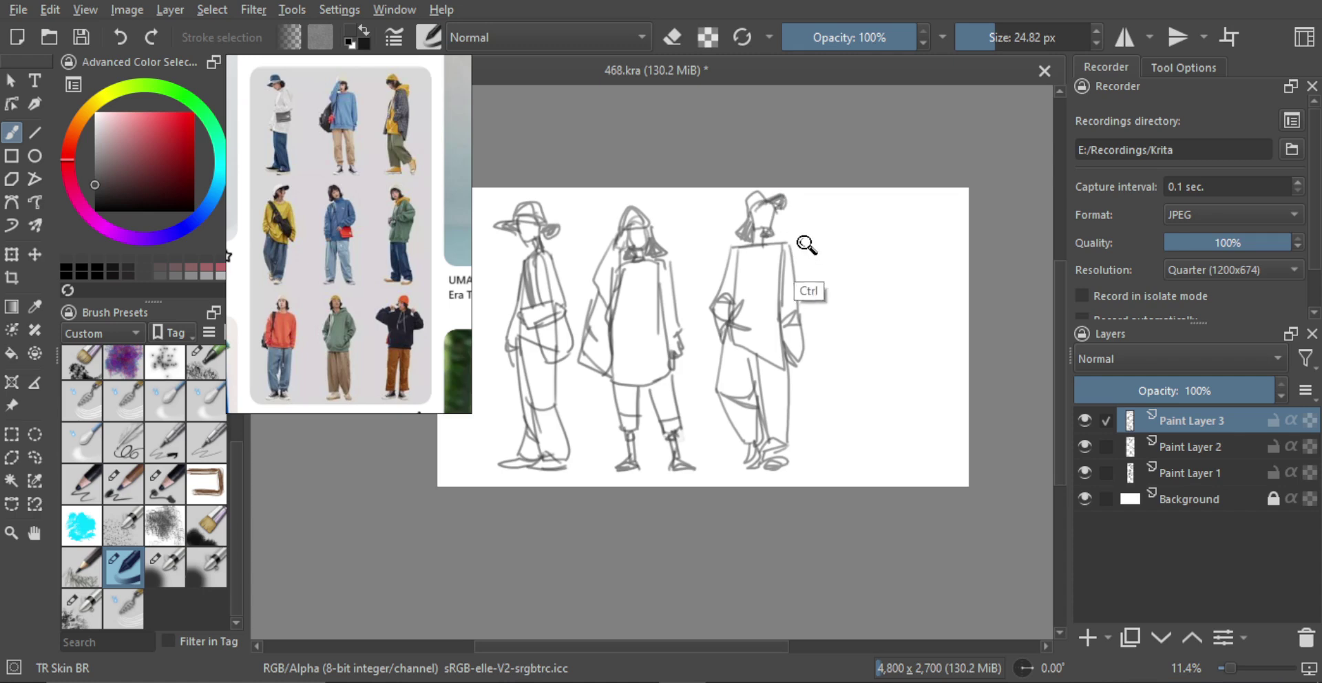
key("ctrl+t")
left_click_drag(804, 196, 747, 290)
key("b")
key("ctrl+z")
mouse_move(729, 258)
left_mouse_down()
mouse_move(776, 333)
mouse_move(769, 323)
mouse_move(809, 339)
mouse_move(773, 338)
left_mouse_up()
Step: Move the third figure closer to the second one, add a new paint layer and return to the brush
key("t")
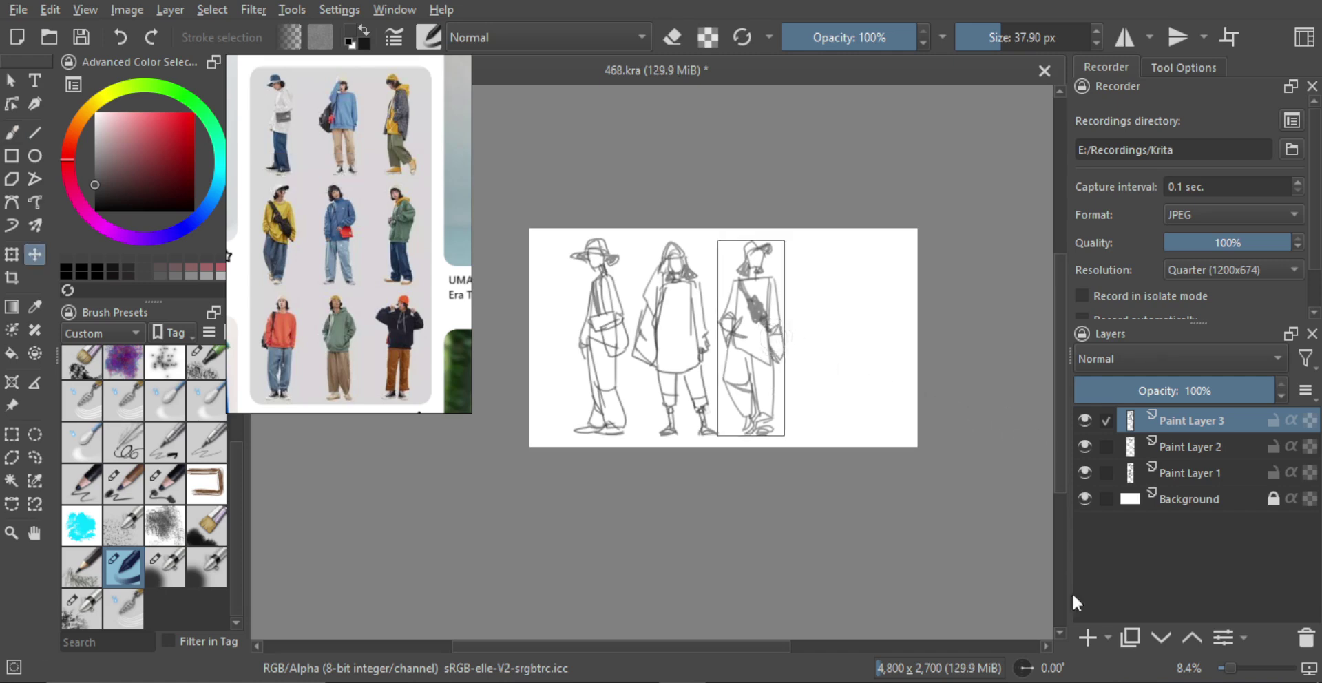
left_click(1087, 637)
left_click_drag(857, 352, 847, 352)
scroll(790, 330, "up", 1)
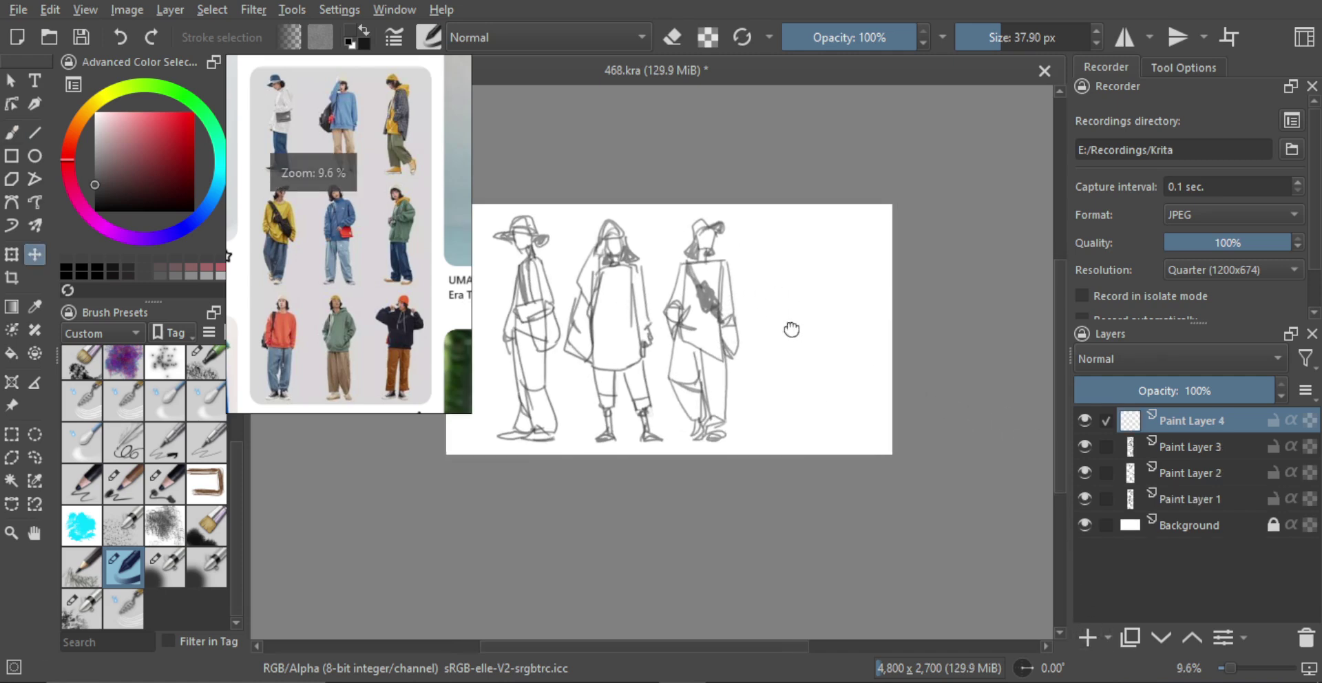
key("b")
scroll(800, 284, "up", 1)
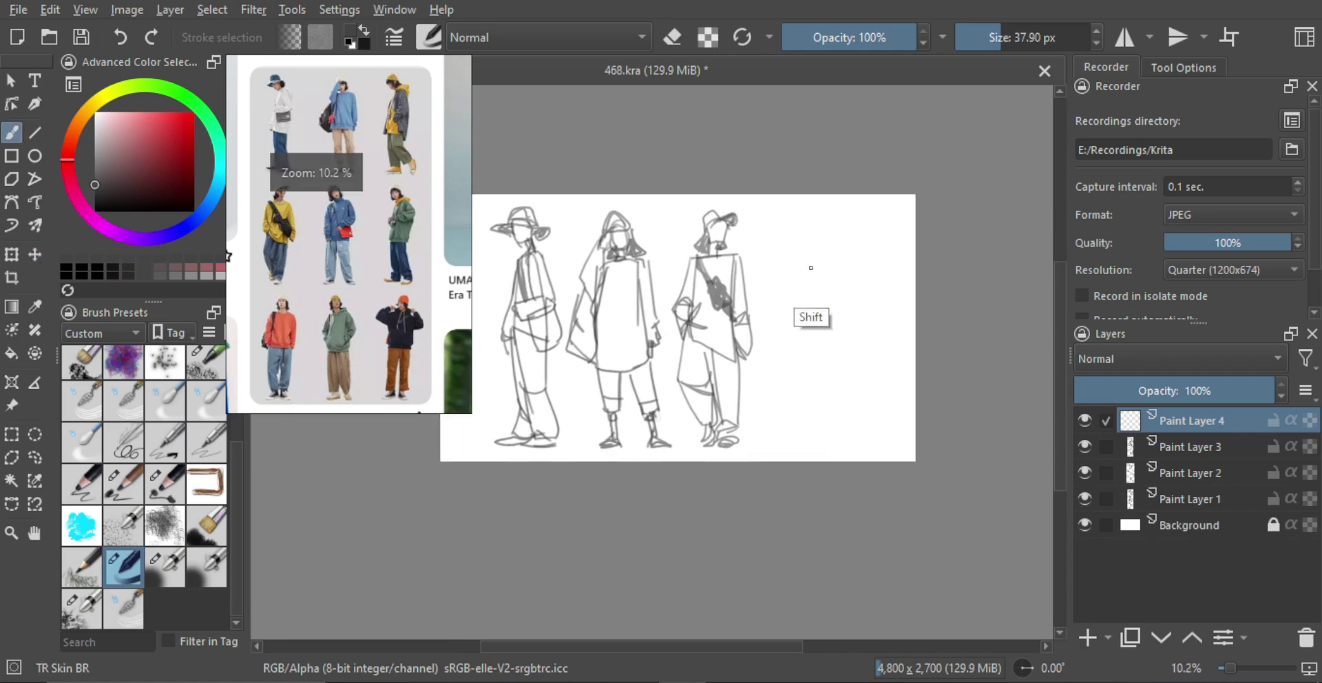
Step: Enlarge the brush to about 49 px and block in the fourth figure's torso and hips as stacked simple shapes
mouse_move(817, 259)
left_mouse_down()
mouse_move(837, 265)
mouse_move(799, 271)
mouse_move(816, 282)
mouse_move(798, 256)
mouse_move(821, 295)
mouse_move(820, 278)
mouse_move(819, 331)
mouse_move(790, 331)
mouse_move(807, 333)
left_mouse_up()
key("ctrl+z")
key("ctrl+z")
mouse_move(808, 333)
left_mouse_down()
mouse_move(789, 331)
mouse_move(829, 337)
mouse_move(793, 332)
left_mouse_up()
key("ctrl+z")
key("ctrl+z")
left_click_drag(821, 321, 820, 335)
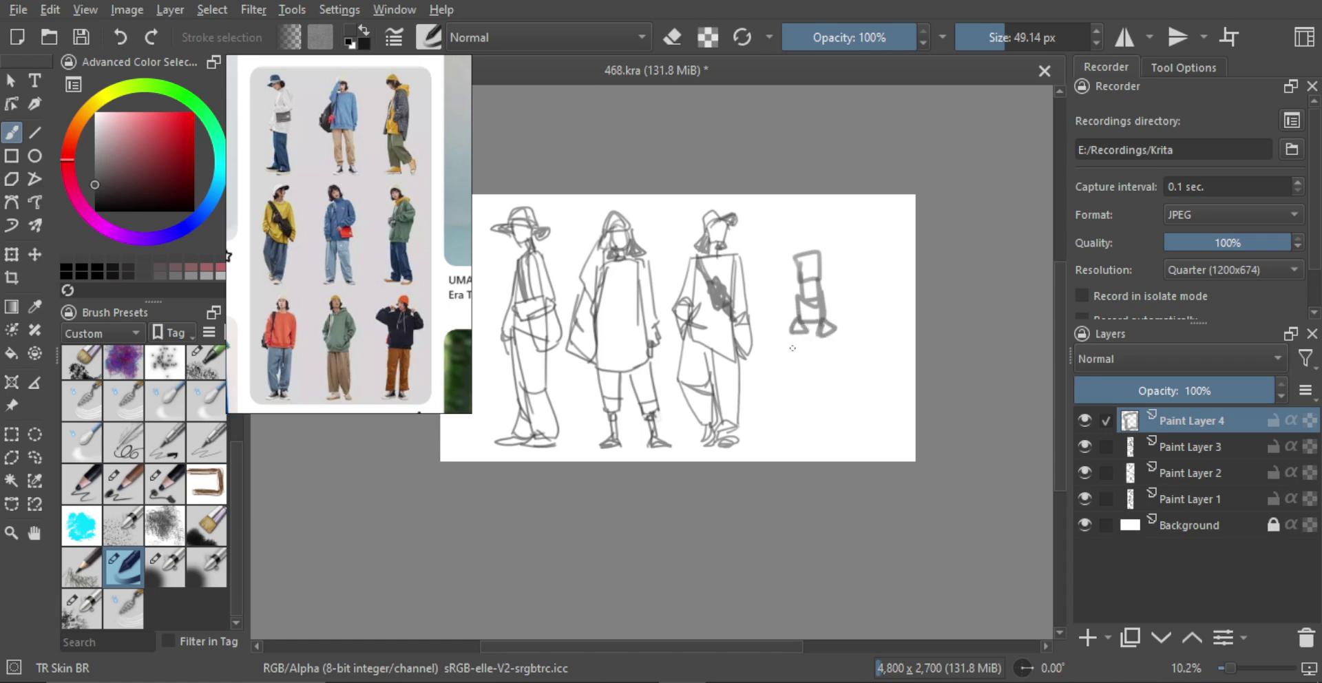
Step: Sketch the fourth figure's first flared trouser leg below the hips, undoing and redrawing strokes until it fits
key("ctrl+z")
key("ctrl+z")
left_click_drag(825, 323, 834, 409)
key("ctrl+z")
mouse_move(826, 318)
left_mouse_down()
mouse_move(817, 349)
mouse_move(829, 331)
mouse_move(816, 335)
mouse_move(831, 407)
left_mouse_up()
key("ctrl+z")
left_click_drag(822, 385, 836, 396)
key("ctrl+z")
key("ctrl+z")
mouse_move(835, 331)
left_mouse_down()
mouse_move(829, 389)
mouse_move(849, 428)
mouse_move(814, 438)
mouse_move(816, 366)
left_mouse_up()
key("ctrl+z")
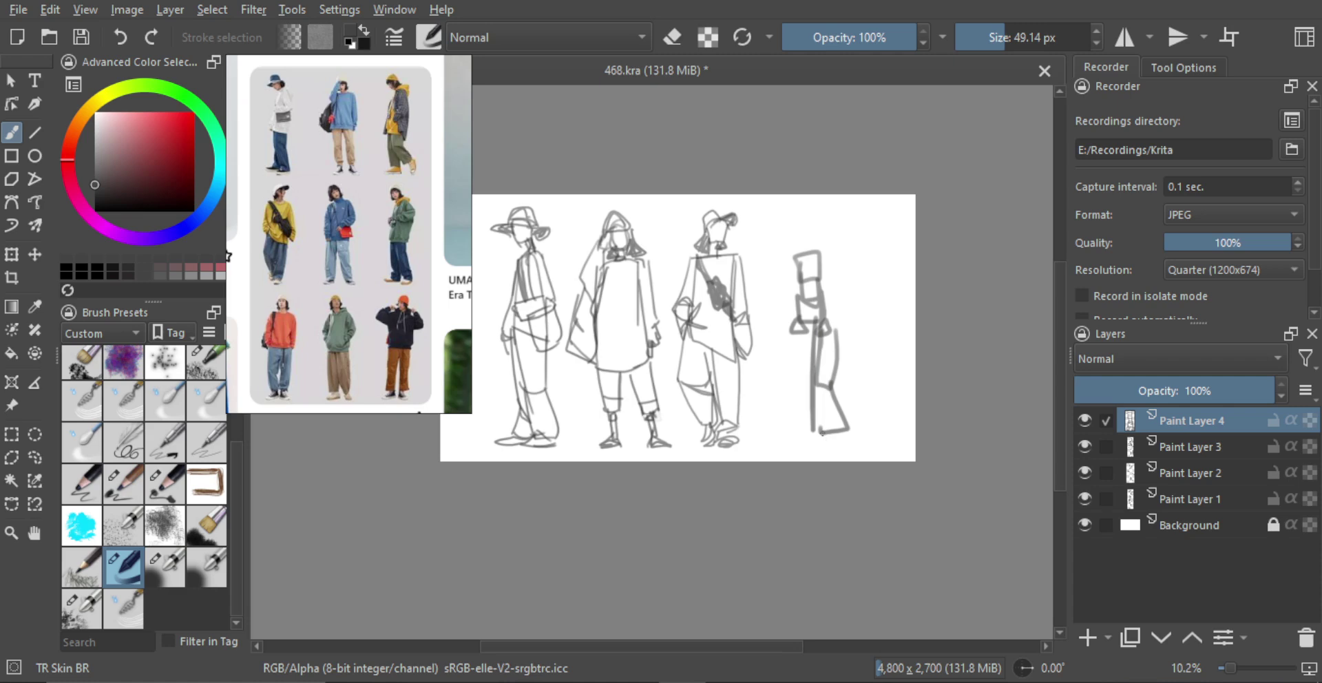
Step: Sketch the fourth figure's second flared trouser leg, the knee line and both shoes
left_click_drag(822, 432, 825, 441)
mouse_move(796, 317)
left_mouse_down()
mouse_move(778, 378)
mouse_move(799, 380)
left_mouse_up()
mouse_move(813, 318)
left_mouse_down()
mouse_move(800, 379)
mouse_move(766, 413)
mouse_move(793, 431)
left_mouse_up()
mouse_move(813, 322)
left_mouse_down()
mouse_move(793, 425)
mouse_move(768, 445)
left_mouse_up()
key("ctrl+z")
mouse_move(782, 430)
left_mouse_down()
mouse_move(792, 439)
mouse_move(774, 442)
left_mouse_up()
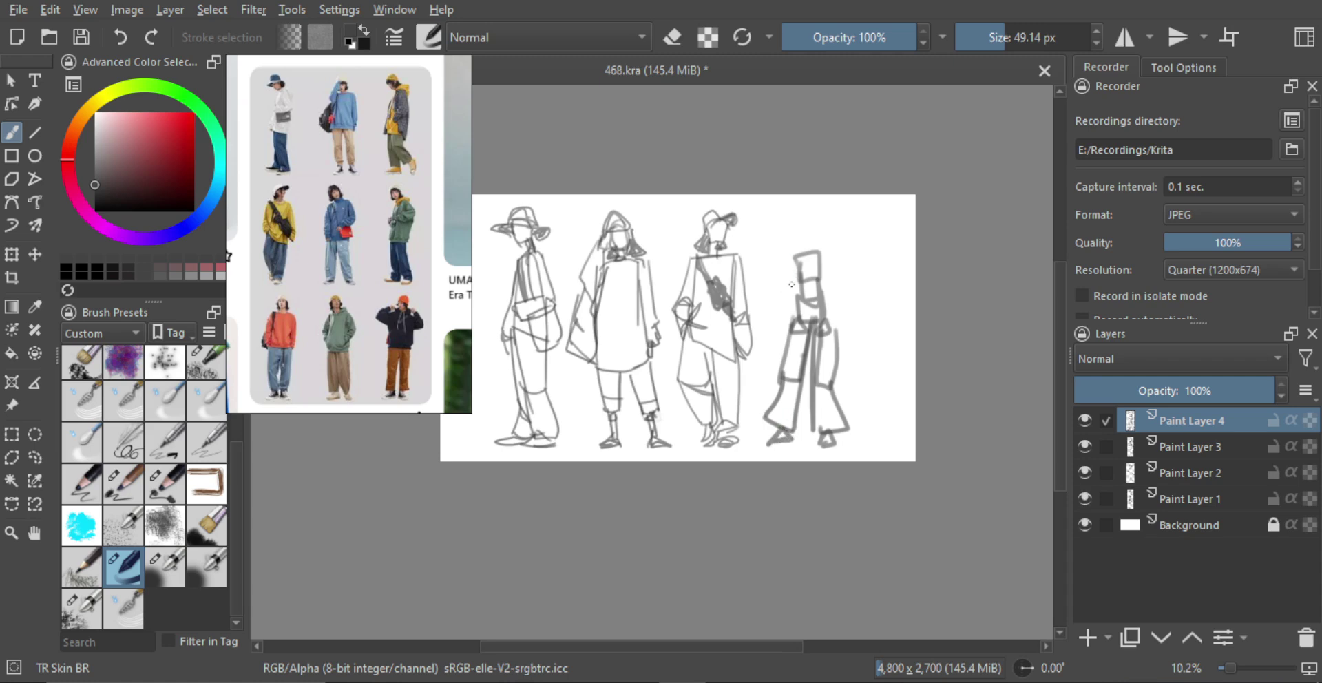
Step: Sketch both sides of the fourth figure's jacket and its raised arms with the hands beside the head
mouse_move(781, 268)
left_mouse_down()
mouse_move(786, 329)
mouse_move(832, 324)
left_mouse_up()
key("ctrl+z")
left_click_drag(842, 269, 834, 331)
mouse_move(787, 289)
left_mouse_down()
mouse_move(754, 257)
mouse_move(776, 233)
mouse_move(795, 244)
mouse_move(783, 232)
mouse_move(764, 260)
mouse_move(840, 247)
mouse_move(840, 295)
left_mouse_up()
key("ctrl+z")
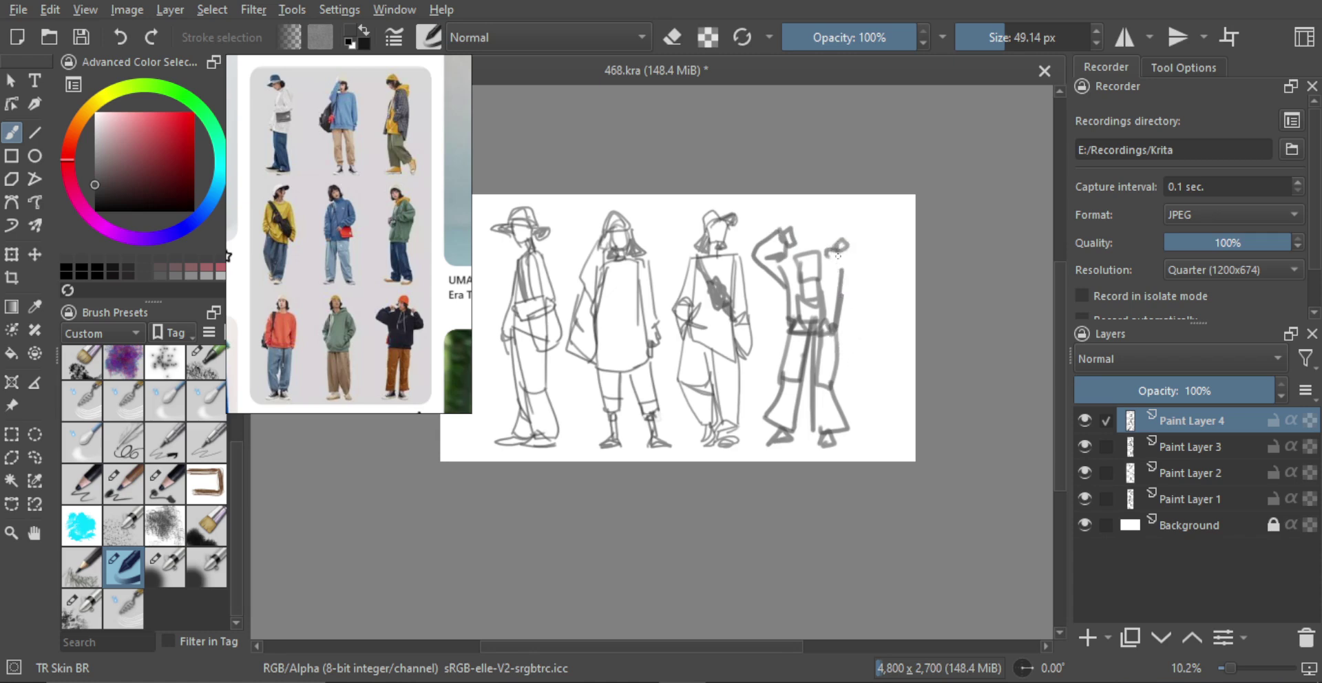
Step: Draw the fourth figure's wide raised sleeve on the outer side and the curved shoulder line joining both arms
mouse_move(837, 252)
left_mouse_down()
mouse_move(839, 300)
mouse_move(873, 286)
left_mouse_up()
left_click_drag(851, 256, 854, 248)
left_click_drag(860, 250, 878, 289)
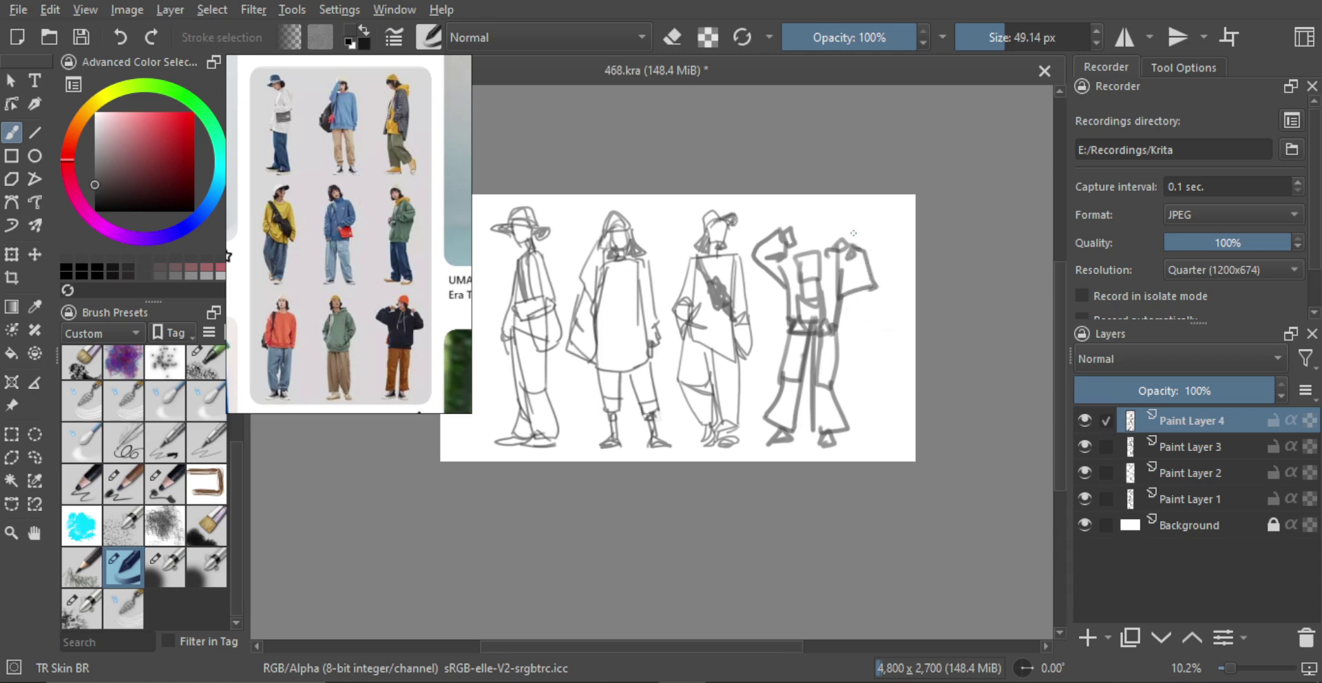
mouse_move(797, 250)
left_mouse_down()
mouse_move(790, 232)
mouse_move(840, 248)
left_mouse_up()
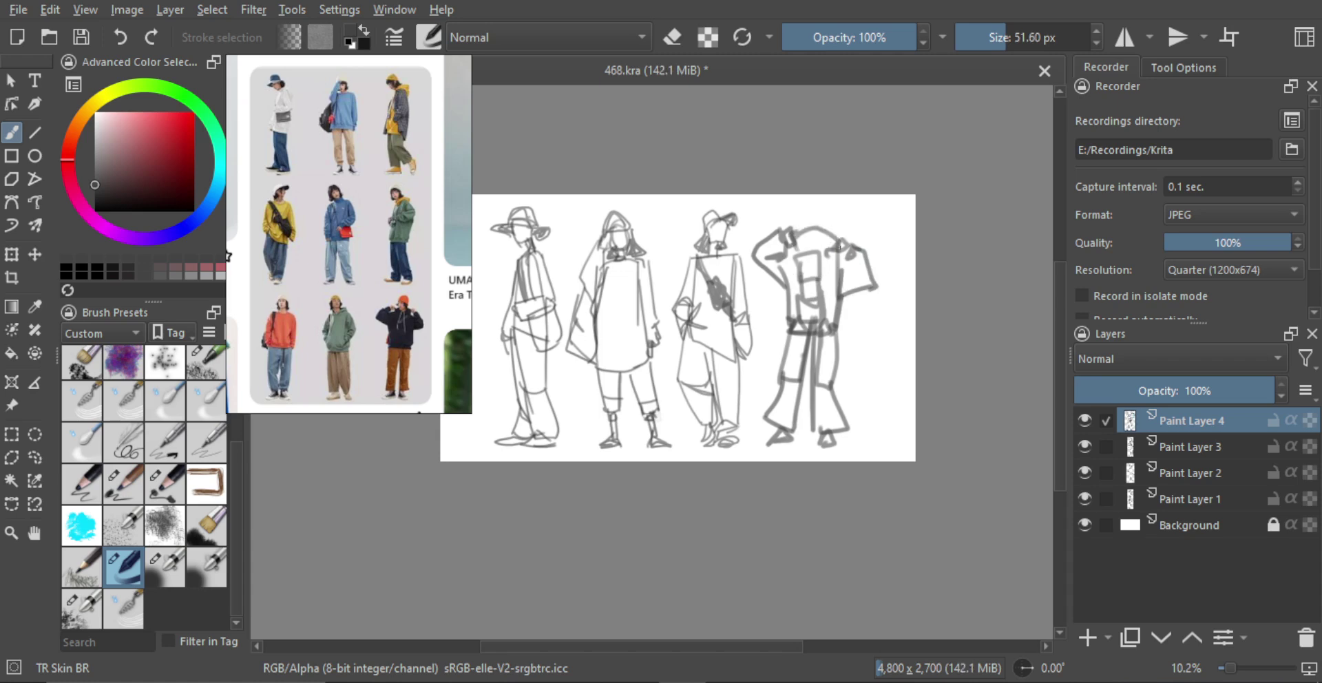
Step: Sketch the fourth figure's head with its beanie and erase the construction lines inside the torso
key("bracketleft")
mouse_move(807, 219)
left_mouse_down()
mouse_move(828, 227)
mouse_move(818, 210)
mouse_move(829, 226)
left_mouse_up()
mouse_move(803, 219)
left_mouse_down()
mouse_move(821, 211)
mouse_move(829, 238)
mouse_move(802, 305)
left_mouse_up()
key("e")
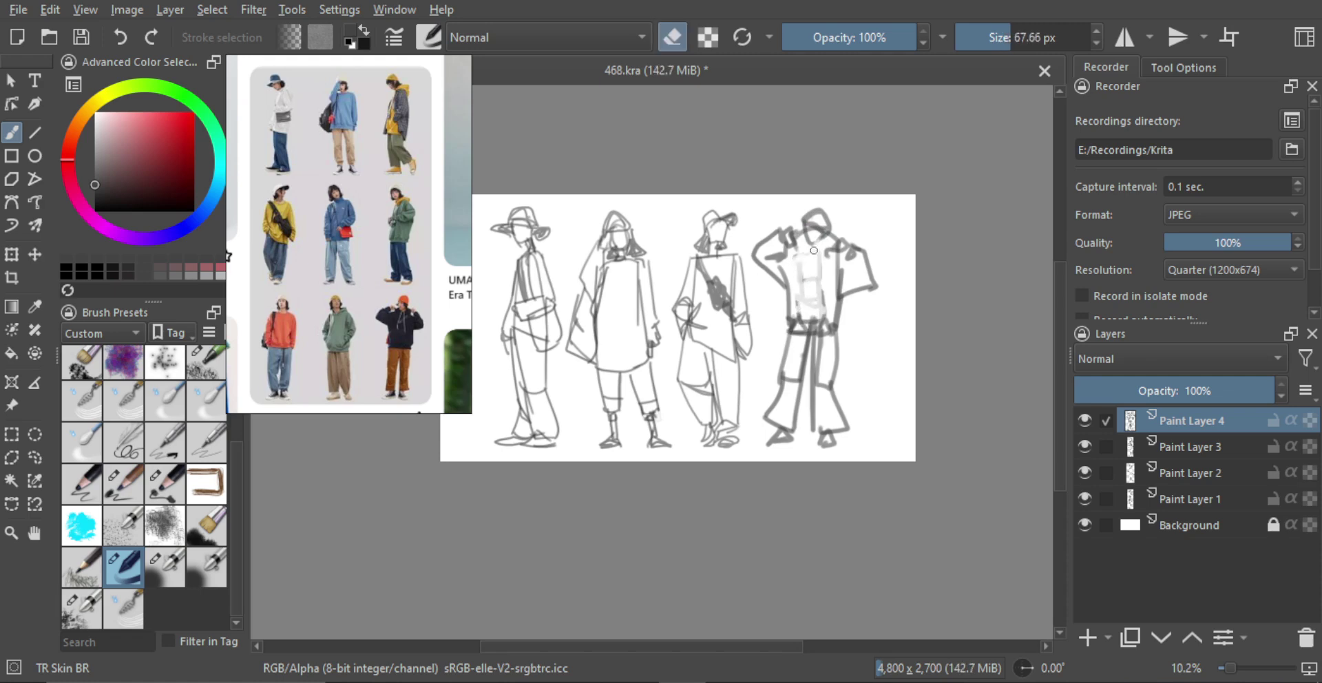
mouse_move(813, 251)
left_mouse_down()
mouse_move(820, 290)
mouse_move(803, 320)
mouse_move(821, 252)
mouse_move(794, 252)
left_mouse_up()
key("e")
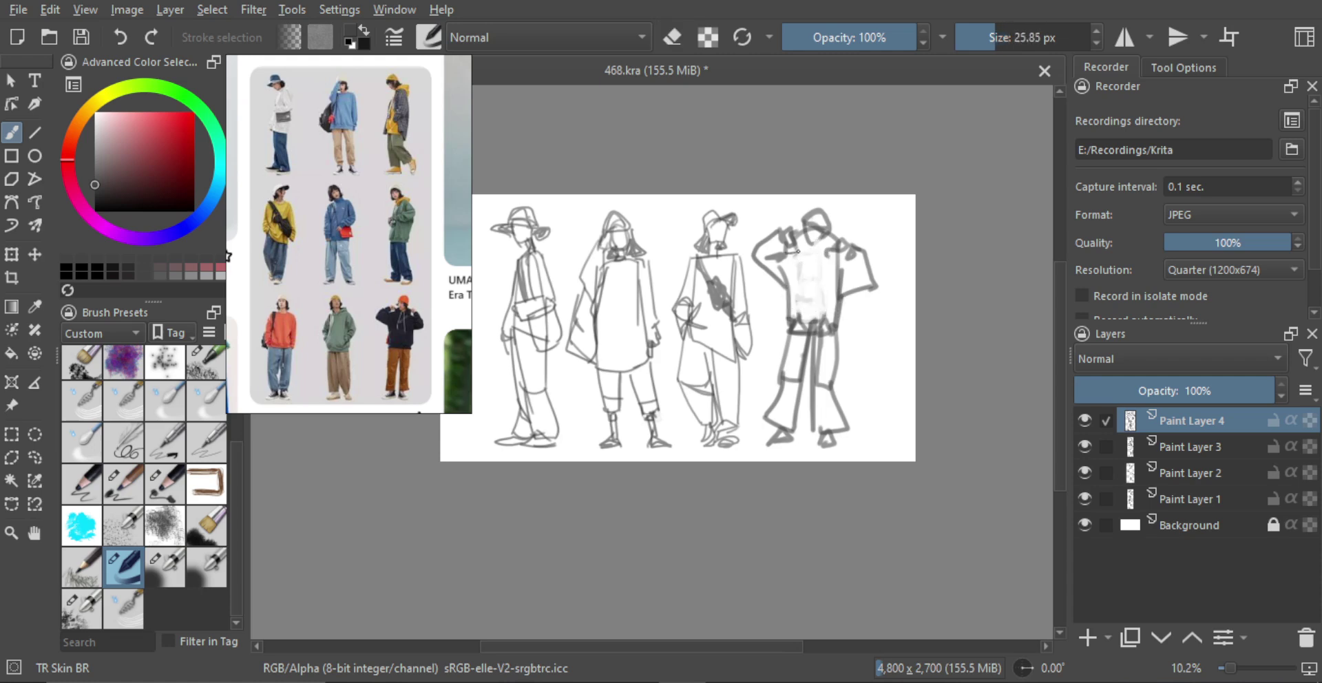
Step: Draw the collar around the fourth figure's neck, lighten the lines at its waist and touch up the jacket side
left_click_drag(799, 252, 841, 249)
mouse_move(795, 238)
left_mouse_down()
mouse_move(811, 261)
mouse_move(831, 250)
left_mouse_up()
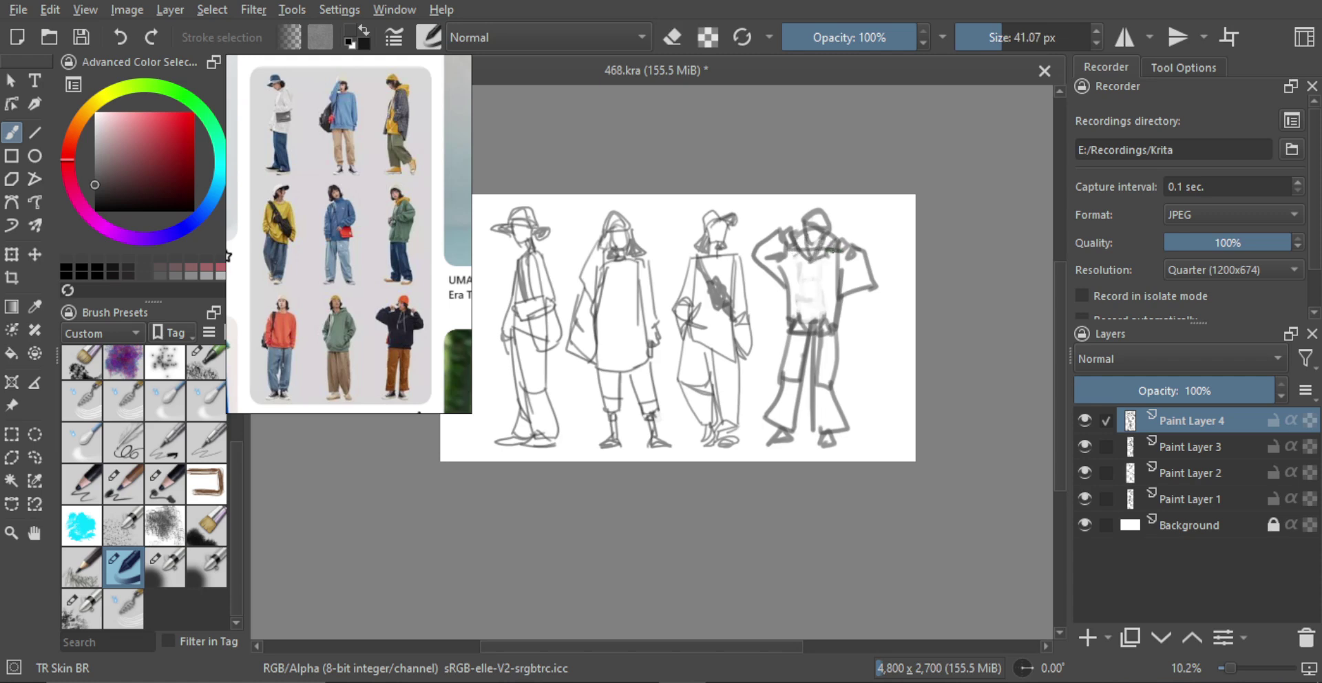
key("e")
mouse_move(824, 340)
left_mouse_down()
mouse_move(852, 340)
mouse_move(820, 320)
left_mouse_up()
key("e")
left_click_drag(857, 267, 852, 267)
mouse_move(850, 260)
left_mouse_down()
mouse_move(773, 254)
mouse_move(797, 272)
mouse_move(814, 260)
mouse_move(811, 274)
mouse_move(793, 266)
mouse_move(800, 295)
mouse_move(819, 279)
mouse_move(831, 320)
left_mouse_up()
key("ctrl+z")
Step: Erase the knee lines and excess strokes on the fourth figure's trousers and return to painting
key("e")
mouse_move(783, 427)
left_mouse_down()
mouse_move(799, 427)
mouse_move(801, 370)
mouse_move(804, 400)
left_mouse_up()
mouse_move(829, 356)
left_mouse_down()
mouse_move(825, 368)
mouse_move(789, 321)
mouse_move(833, 314)
mouse_move(838, 332)
mouse_move(795, 326)
left_mouse_up()
key("e")
scroll(866, 354, "down", 2)
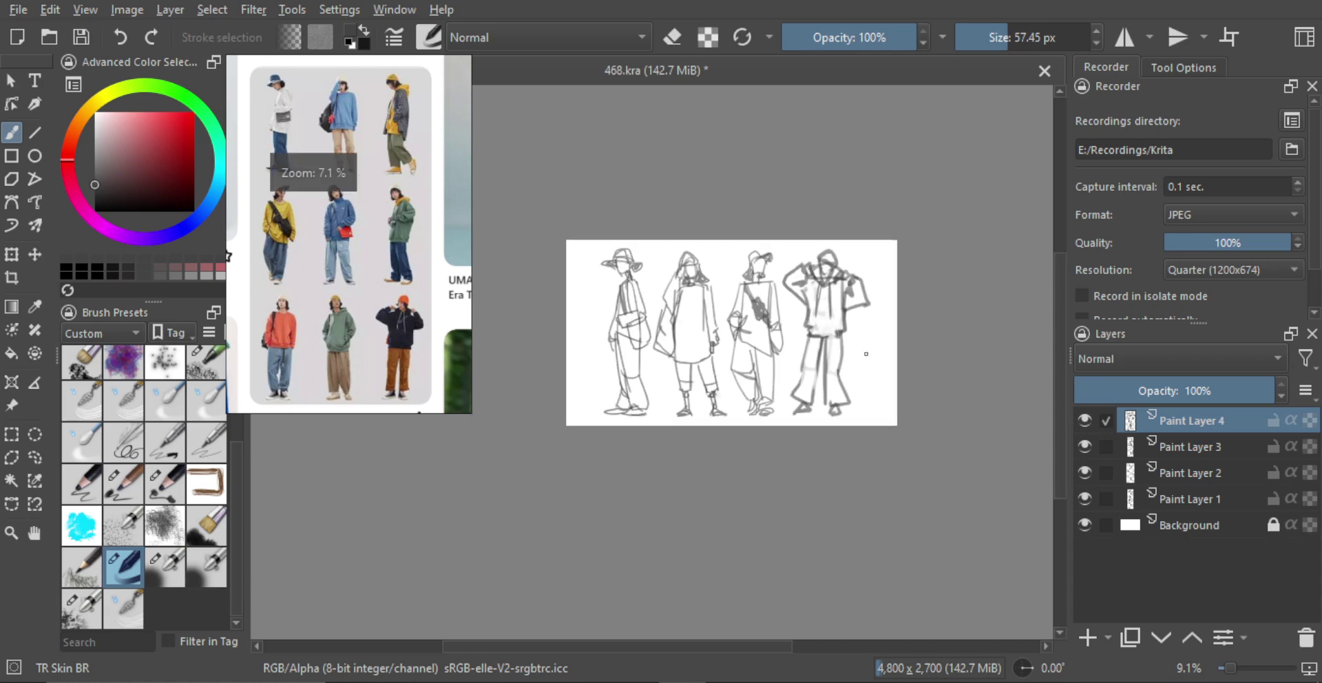